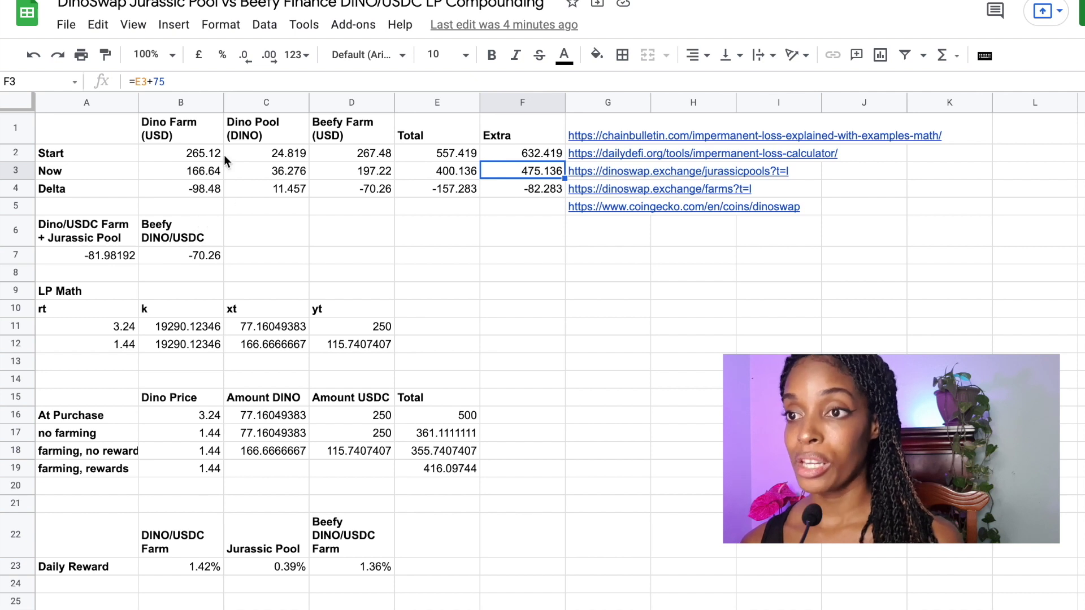
Review the Dino farm's starting value, the pool's starting amount, and the farm's current and delta values
left_click(175, 160)
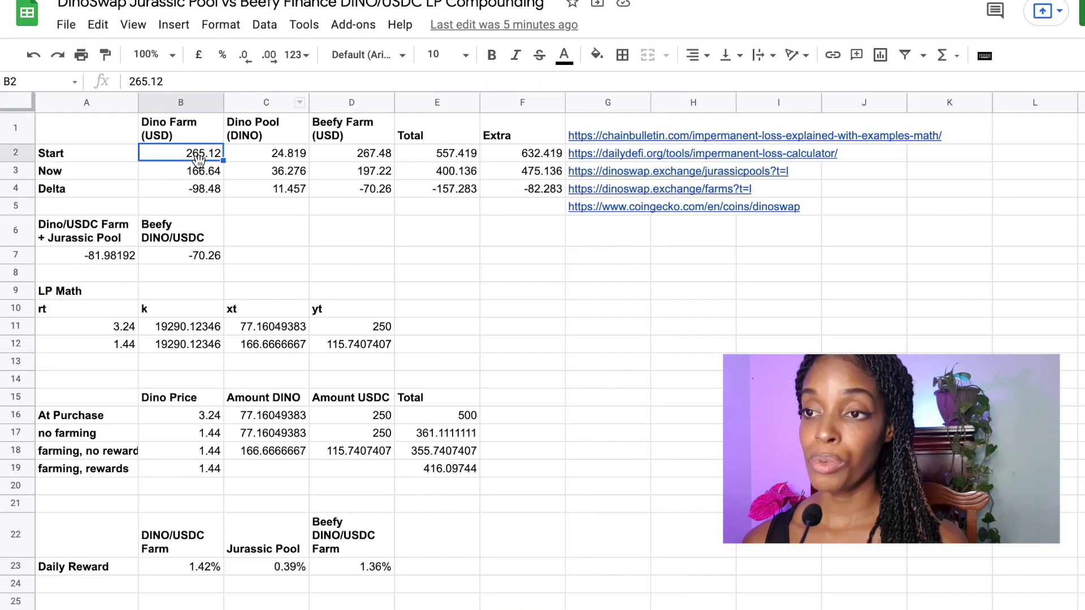
left_click(270, 162)
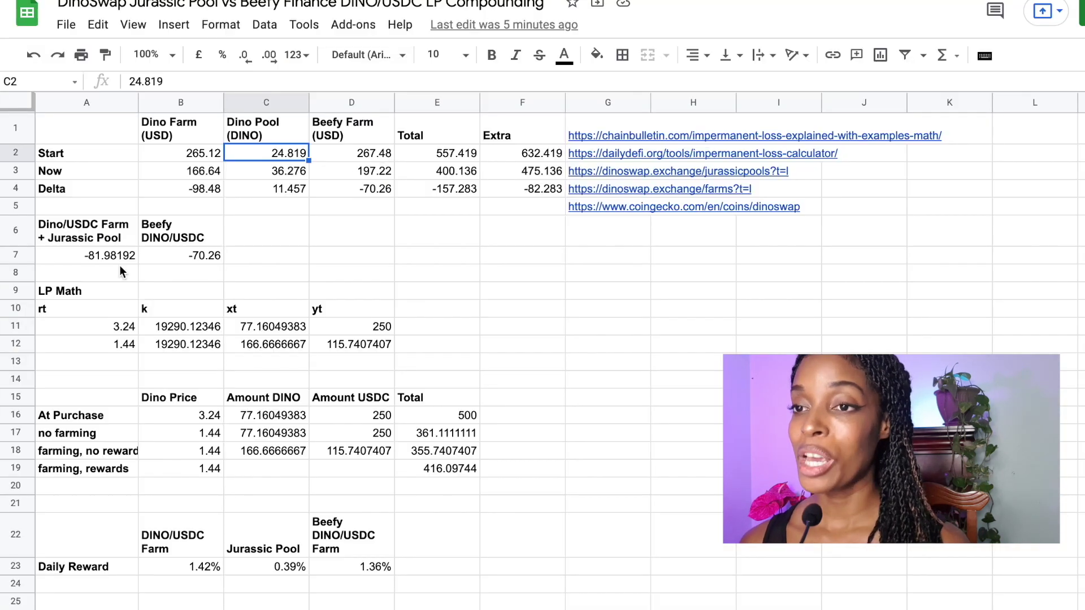
left_click_drag(160, 174, 161, 186)
left_click(162, 171)
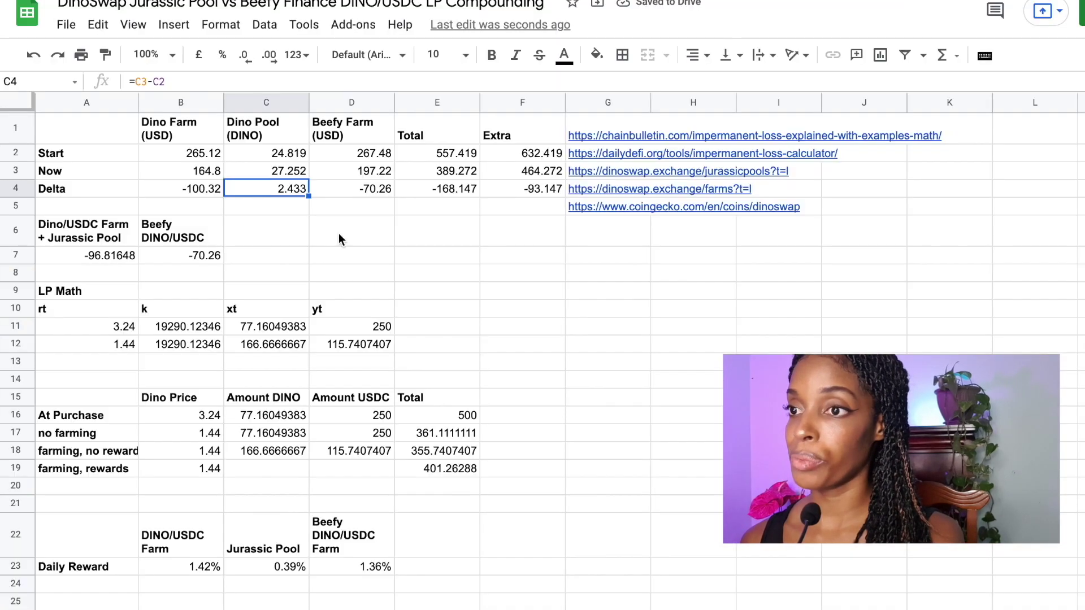
Paste 195.52 into D3 as the Beefy farm's current value
left_click(384, 180)
type("195.52")
key("Return")
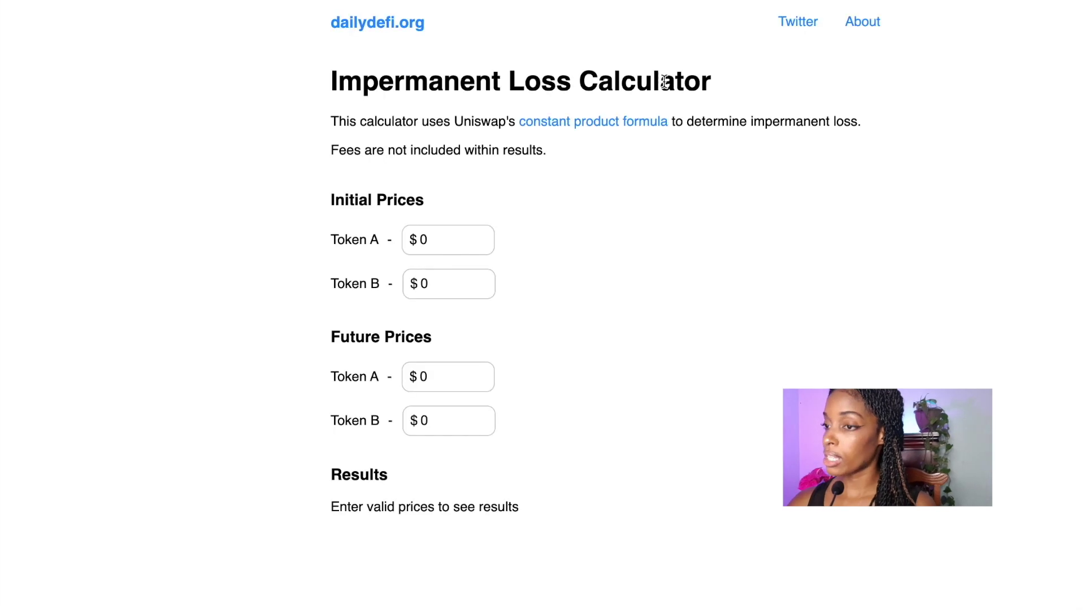
Set the initial prices to 1 for Token A and 3.24 for Token B
left_click(446, 273)
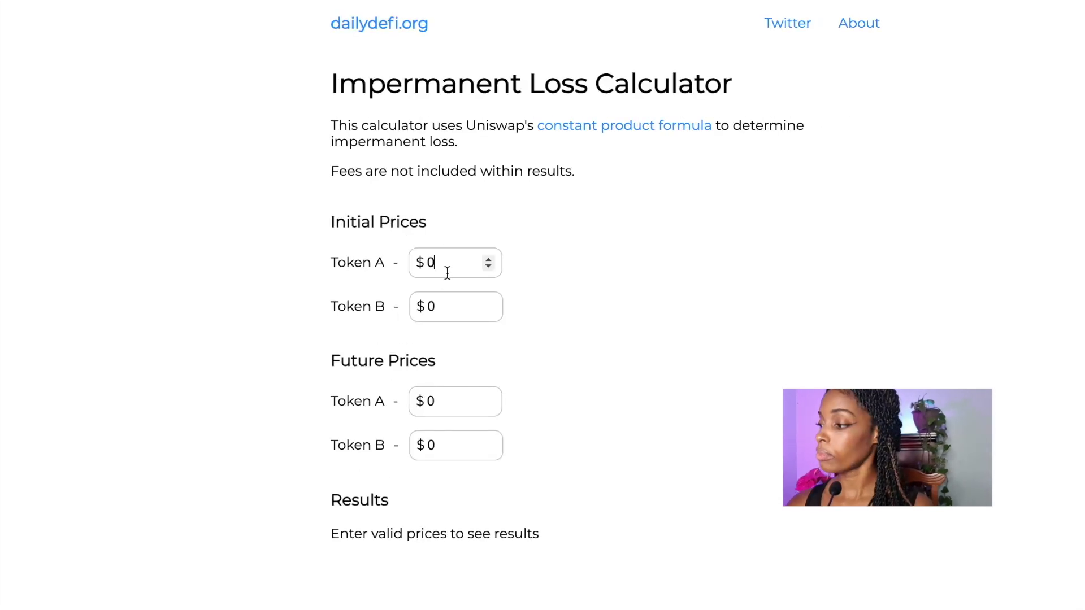
key("BackSpace")
type("1")
left_click(450, 316)
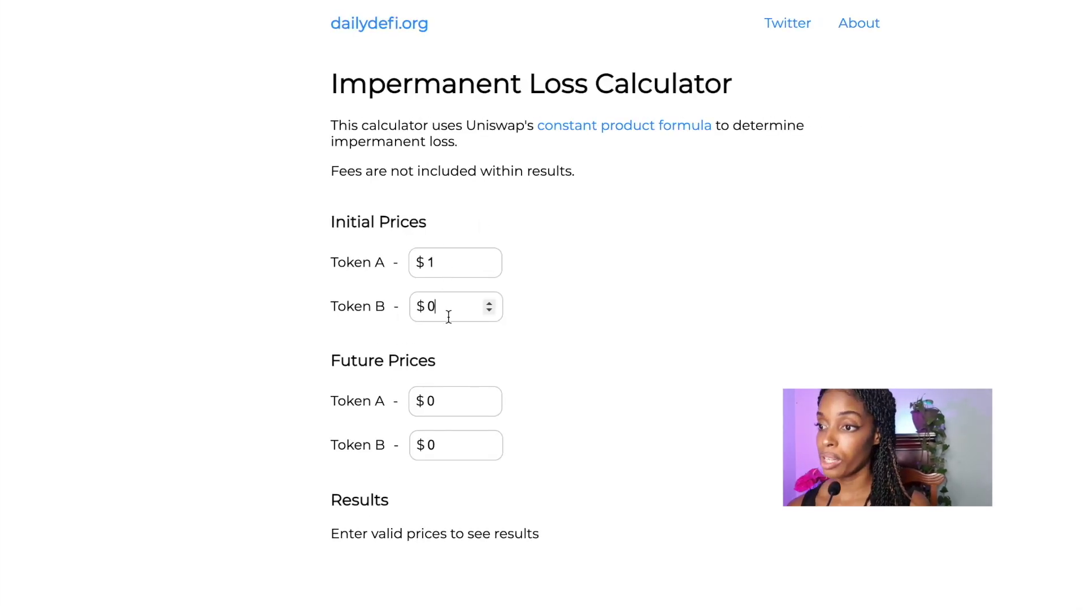
key("BackSpace")
type("3.24")
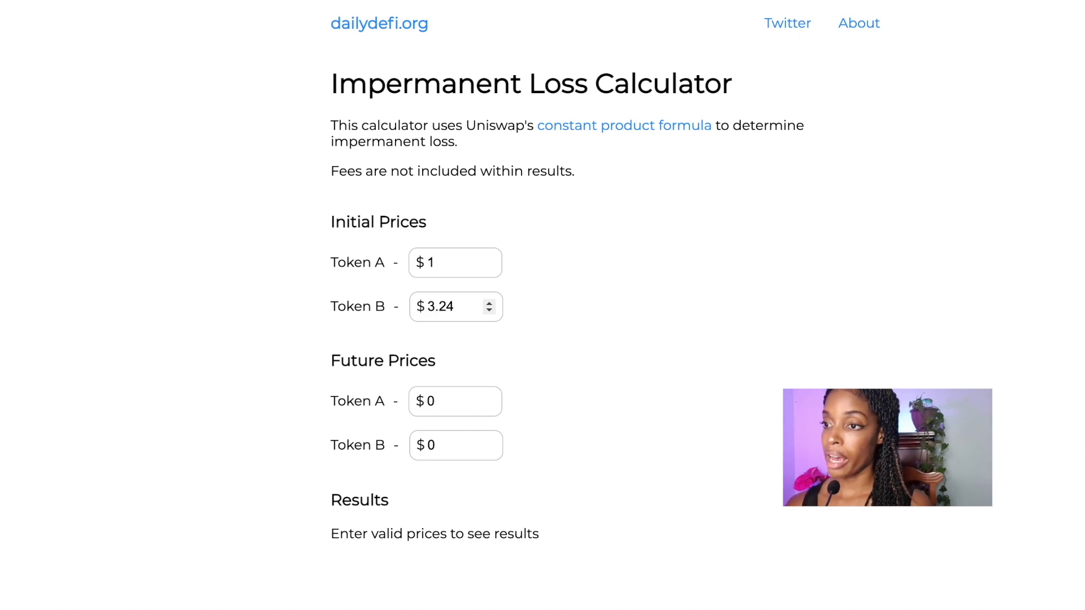
Set the future prices to 1 for Token A and 1.42 for Token B
left_click(467, 393)
key("BackSpace")
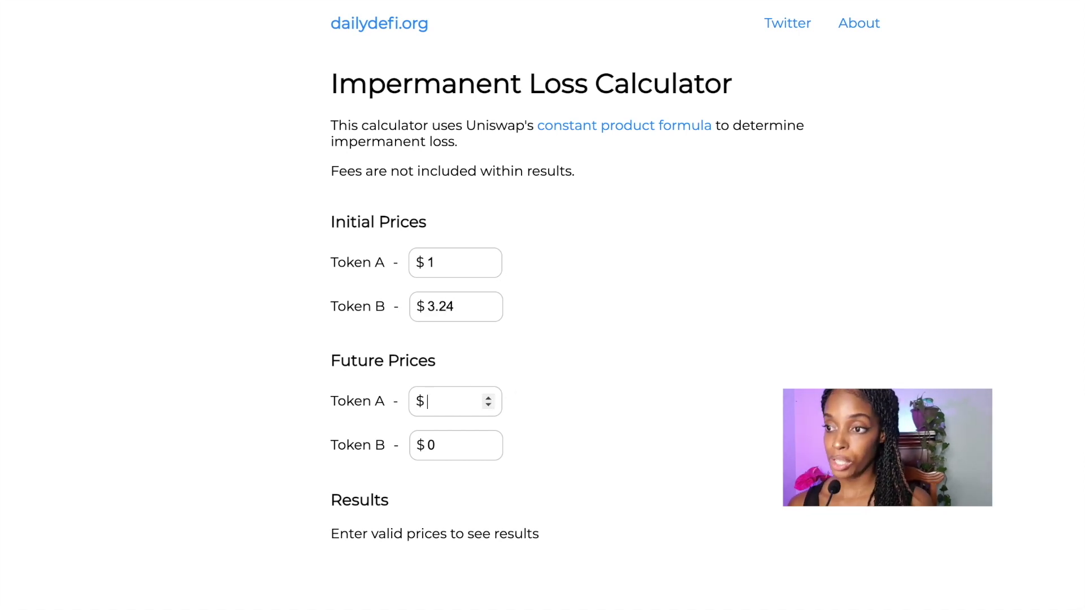
type("1")
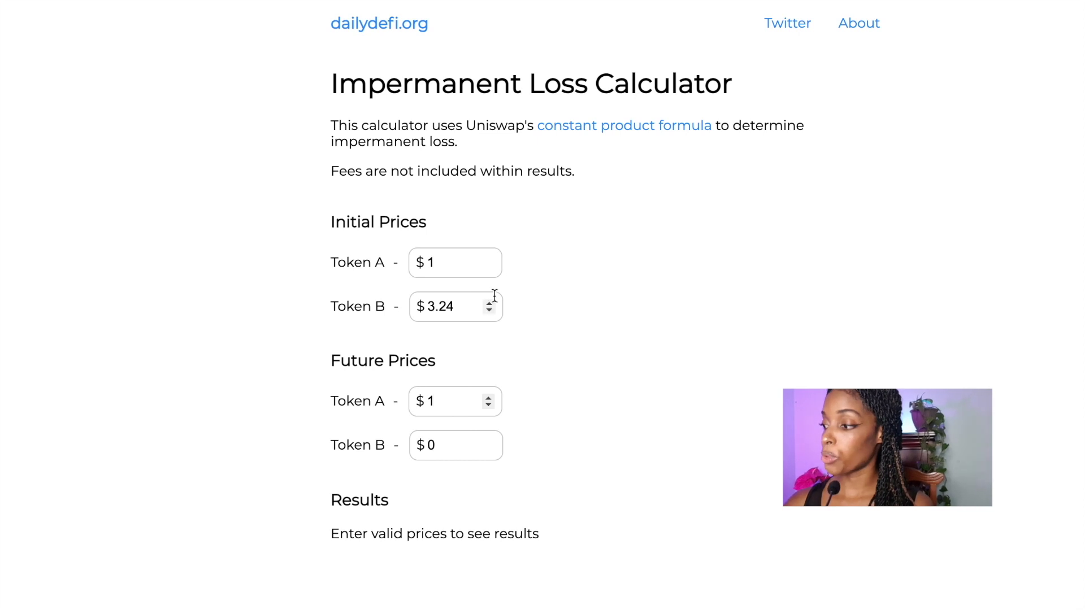
left_click(444, 449)
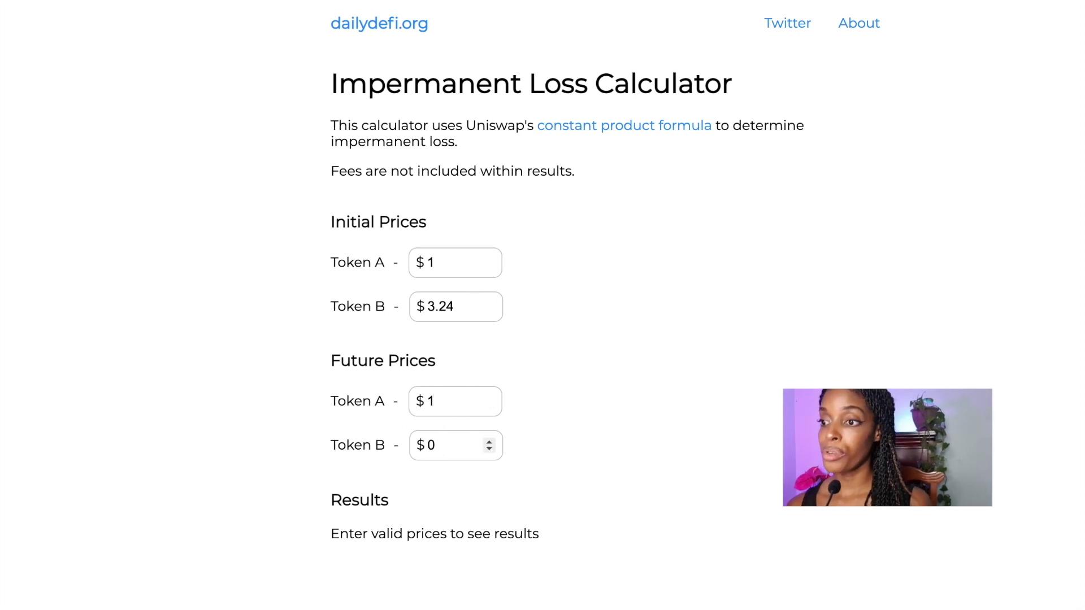
key("BackSpace")
type("1.42")
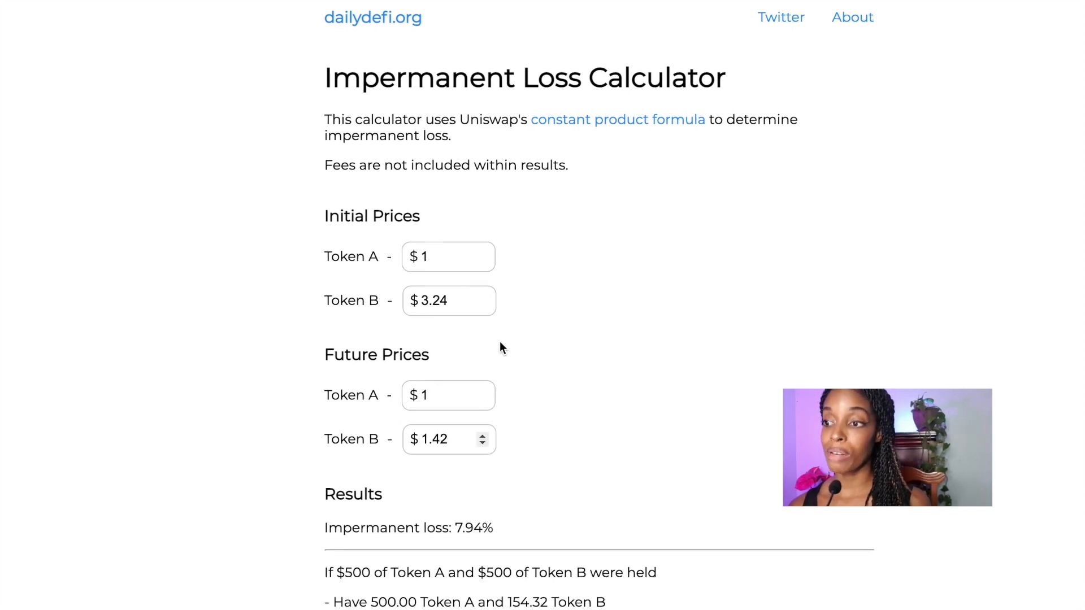
scroll(500, 344, "down", 2)
Highlight the 7.94% loss and the value-if-provided-as-liquidity figure
left_click_drag(452, 405, 486, 418)
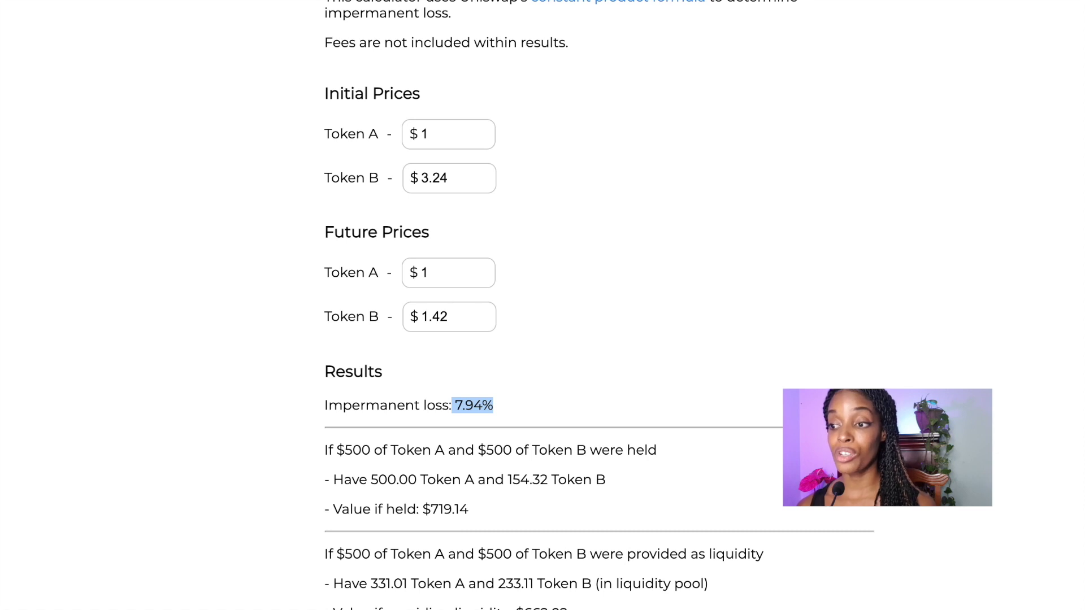
left_click_drag(521, 608, 567, 608)
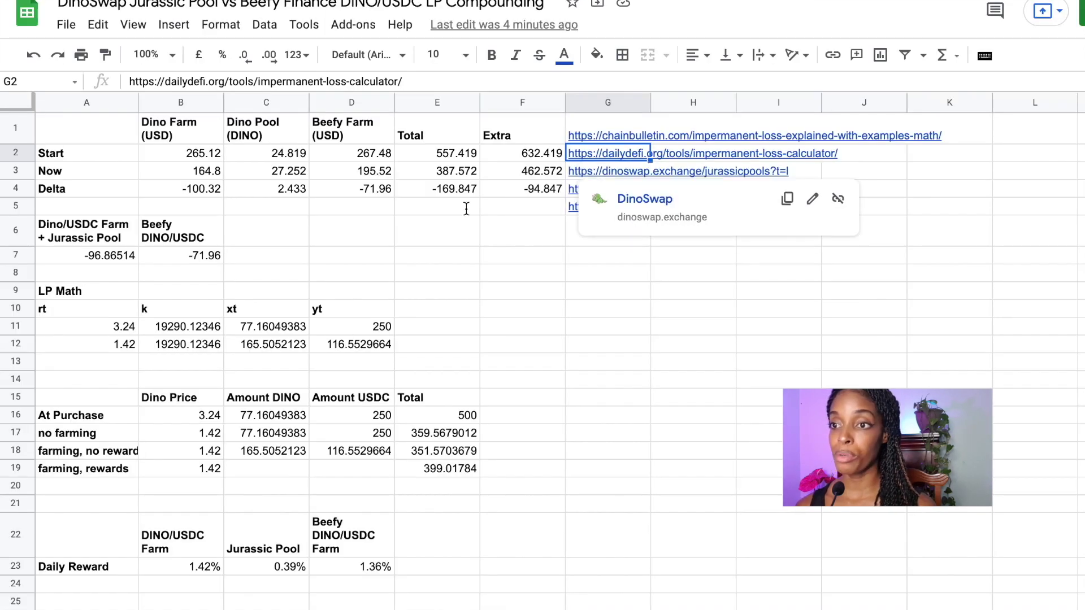
left_click(327, 366)
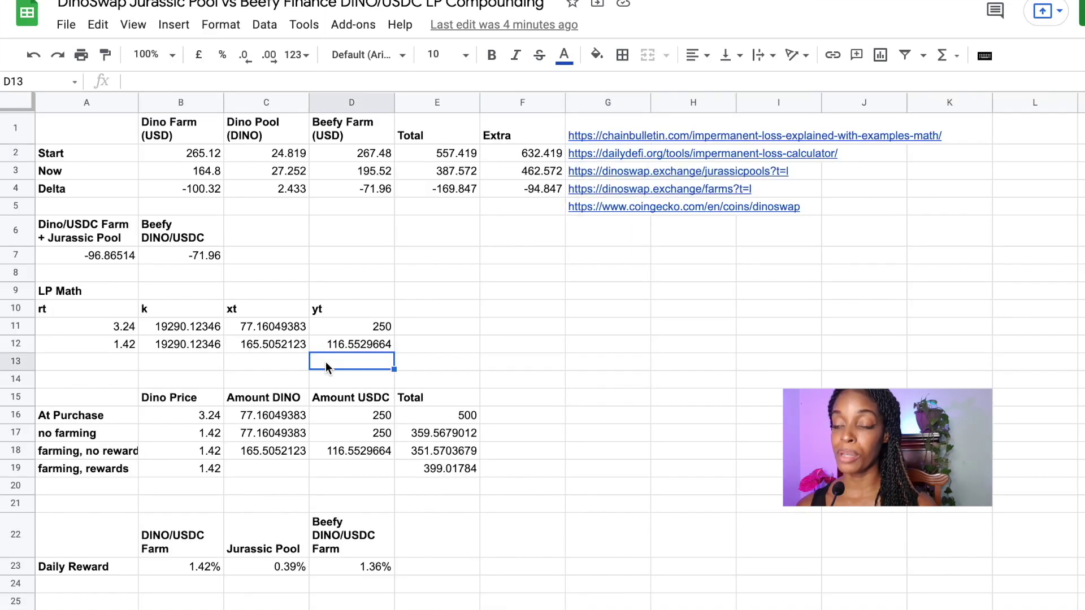
left_click(189, 259)
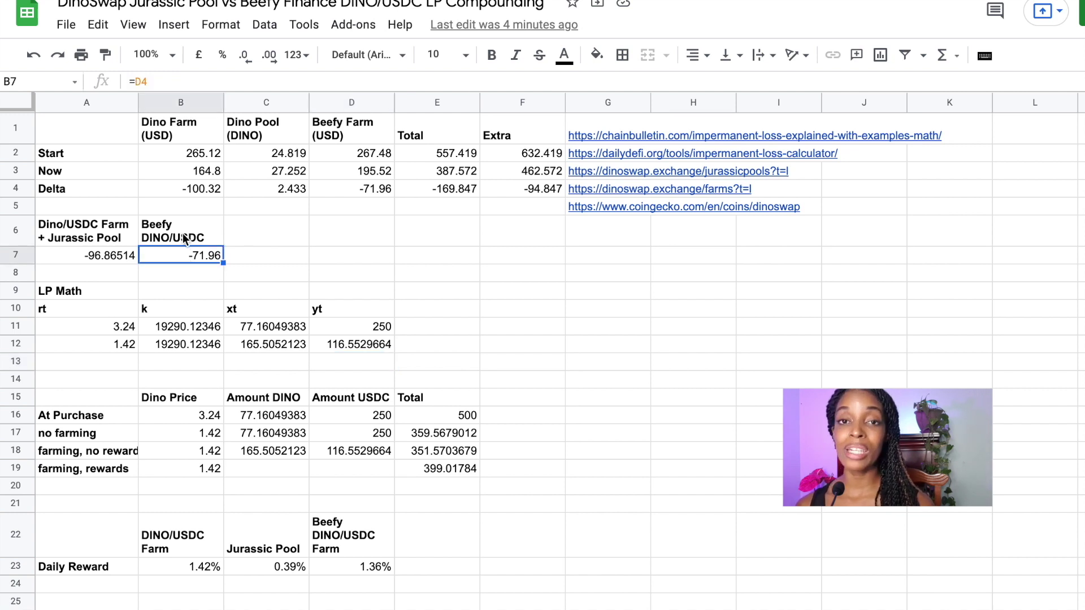
left_click(94, 232)
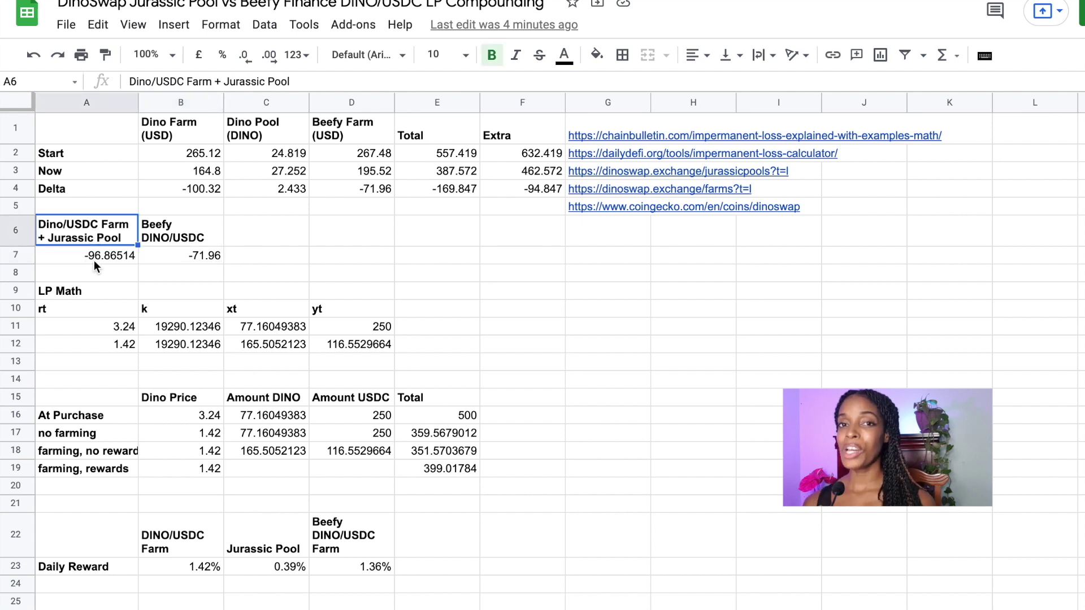
left_click(156, 257)
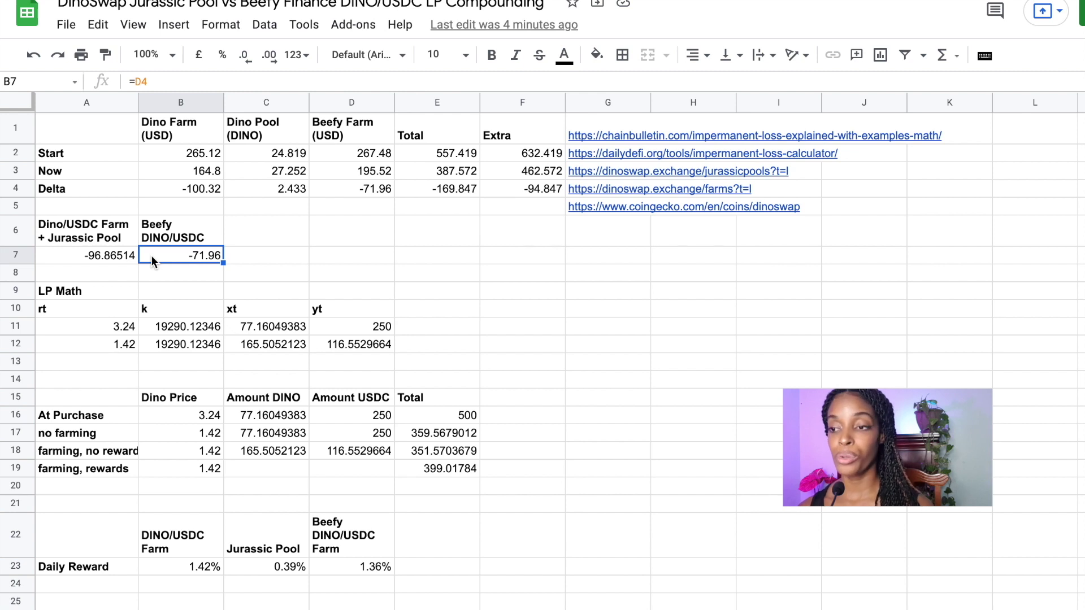
left_click(413, 421)
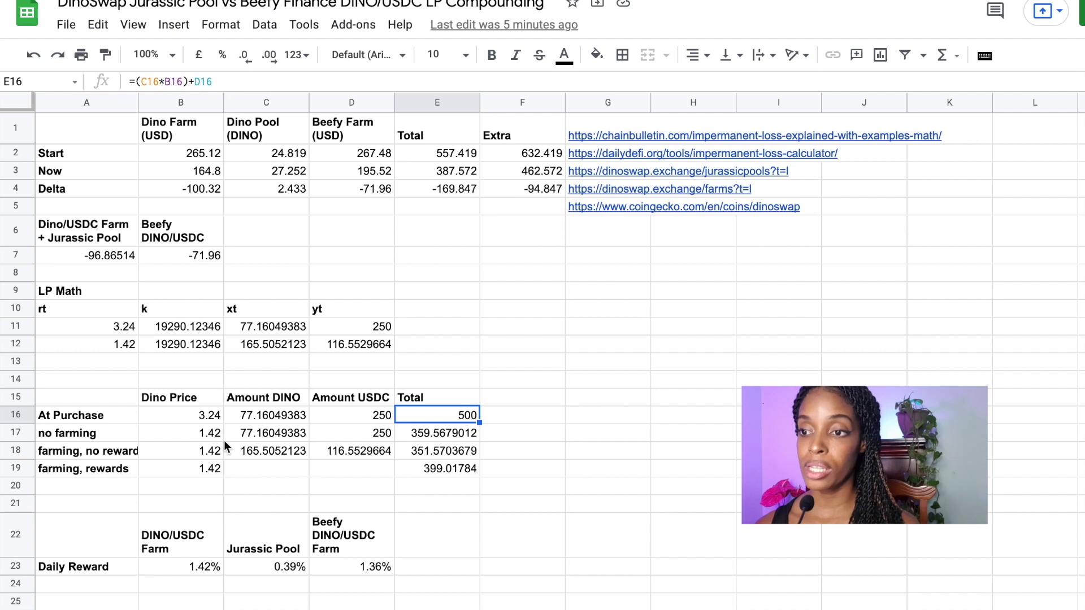
left_click(196, 418)
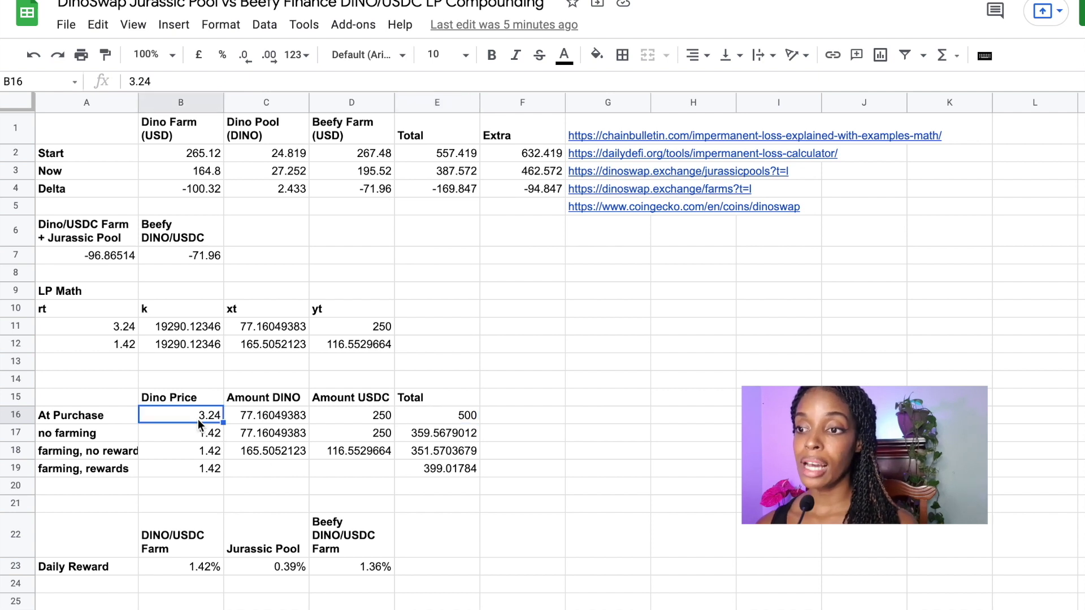
left_click(279, 417)
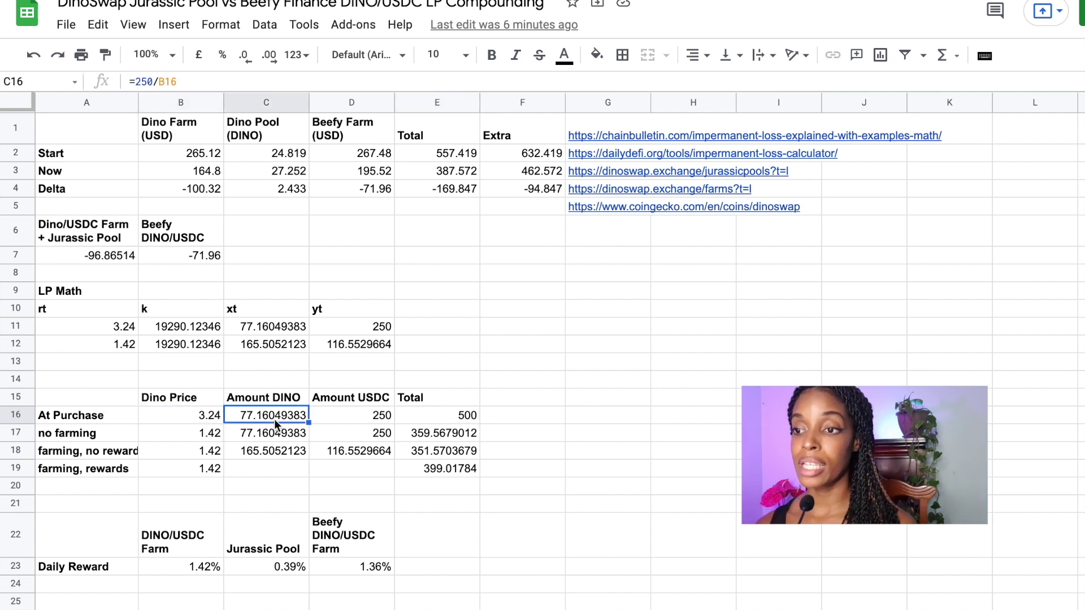
left_click(365, 416)
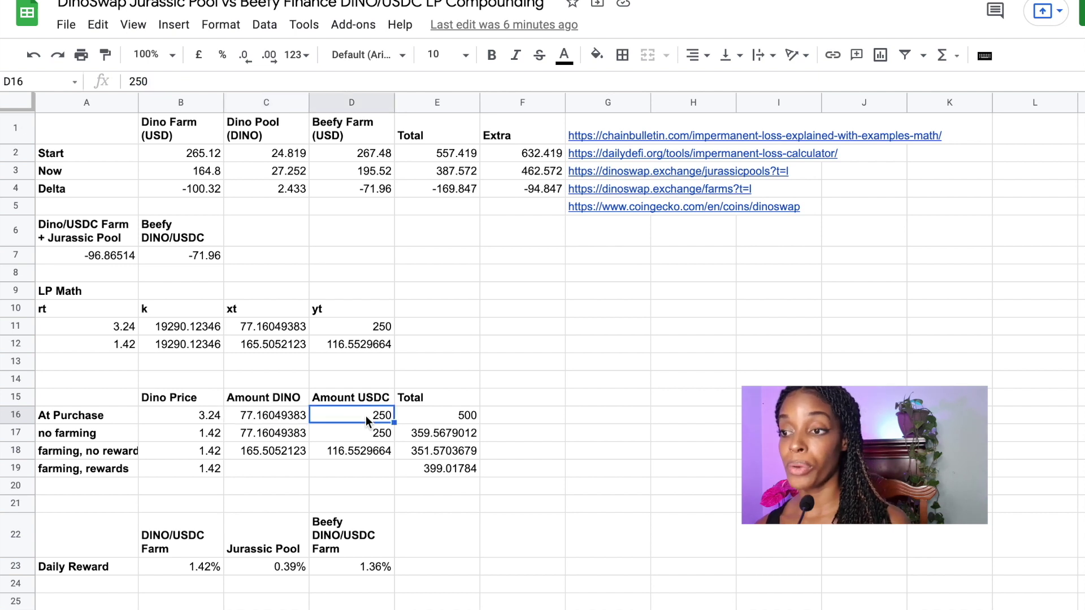
left_click(458, 416)
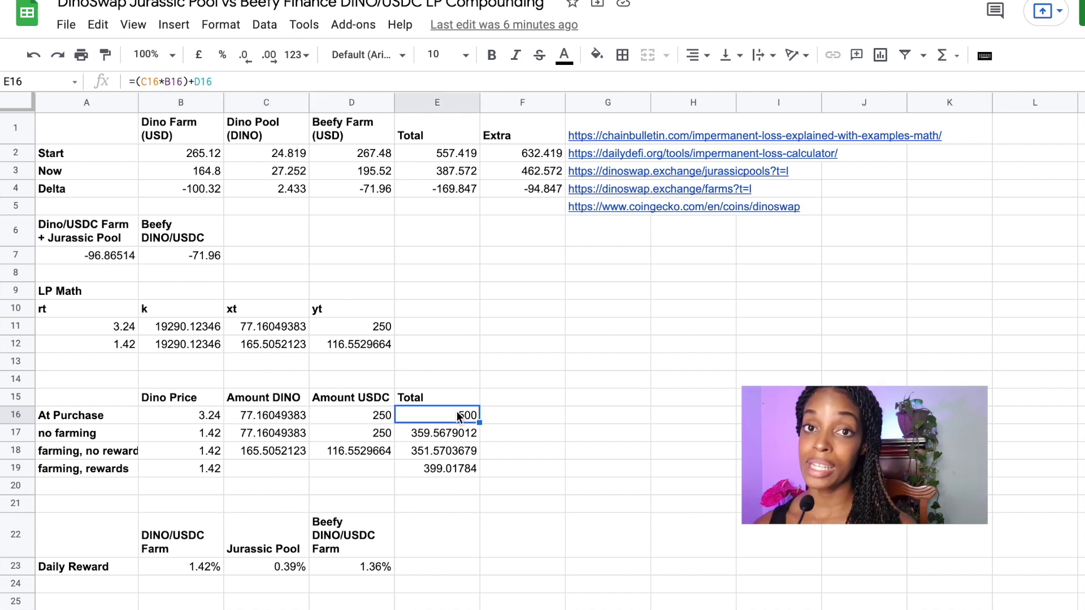
left_click(216, 417)
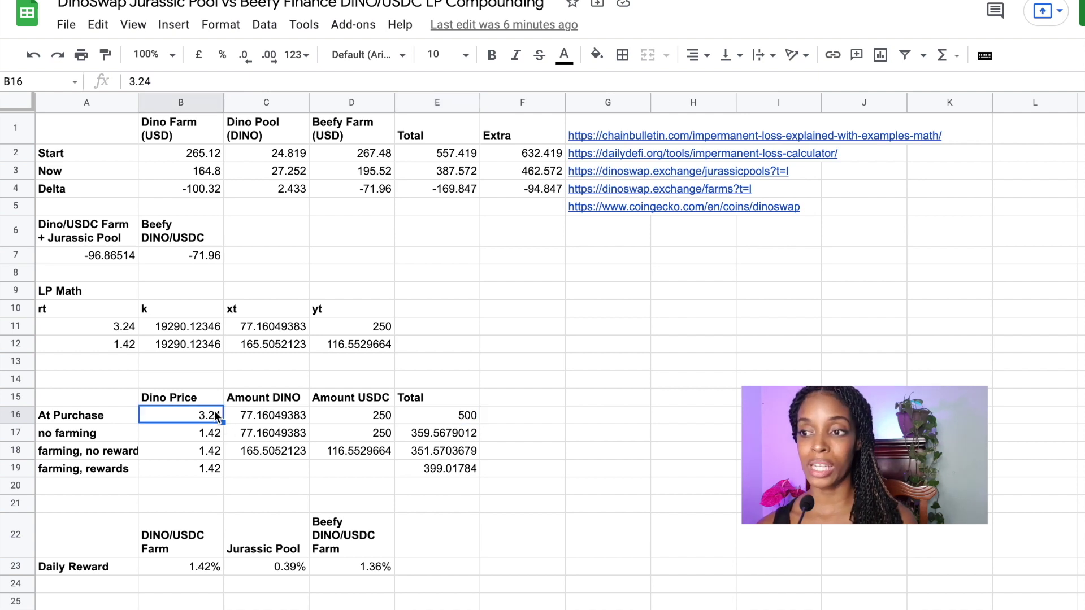
left_click(190, 438)
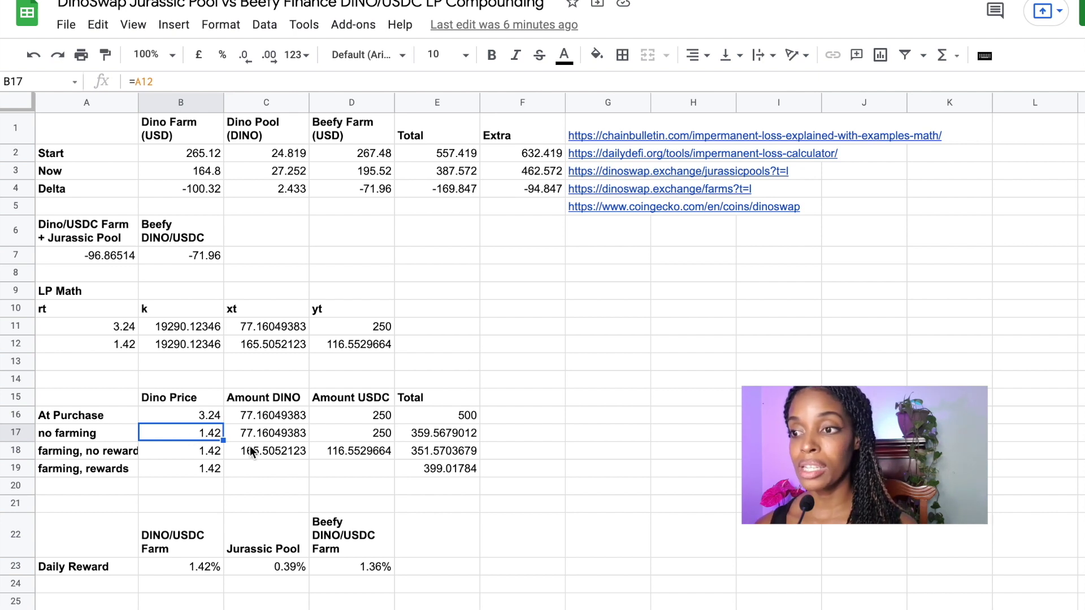
left_click(406, 436)
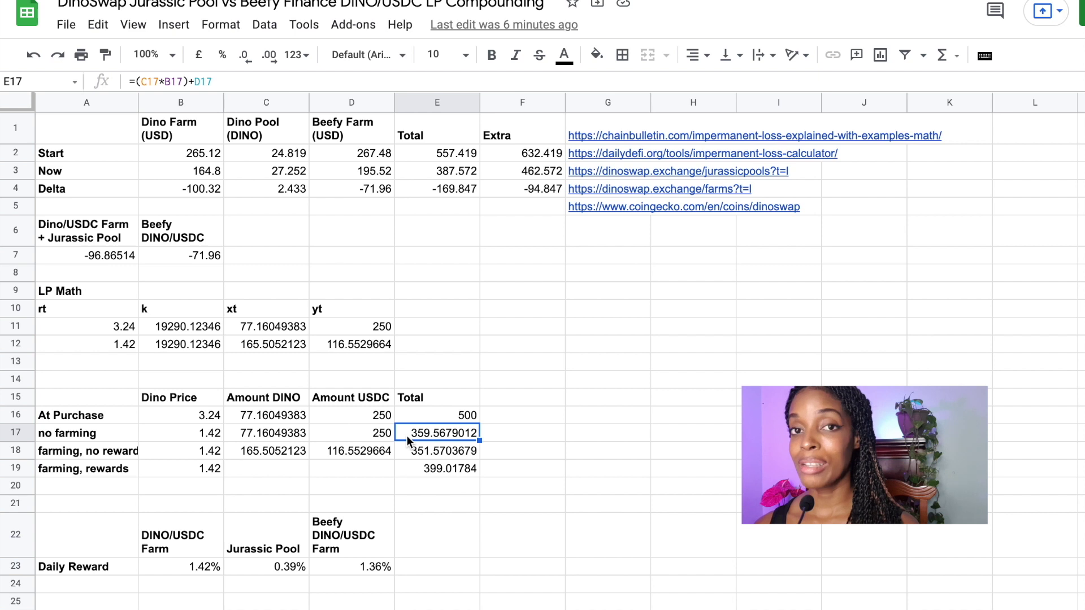
left_click(197, 441)
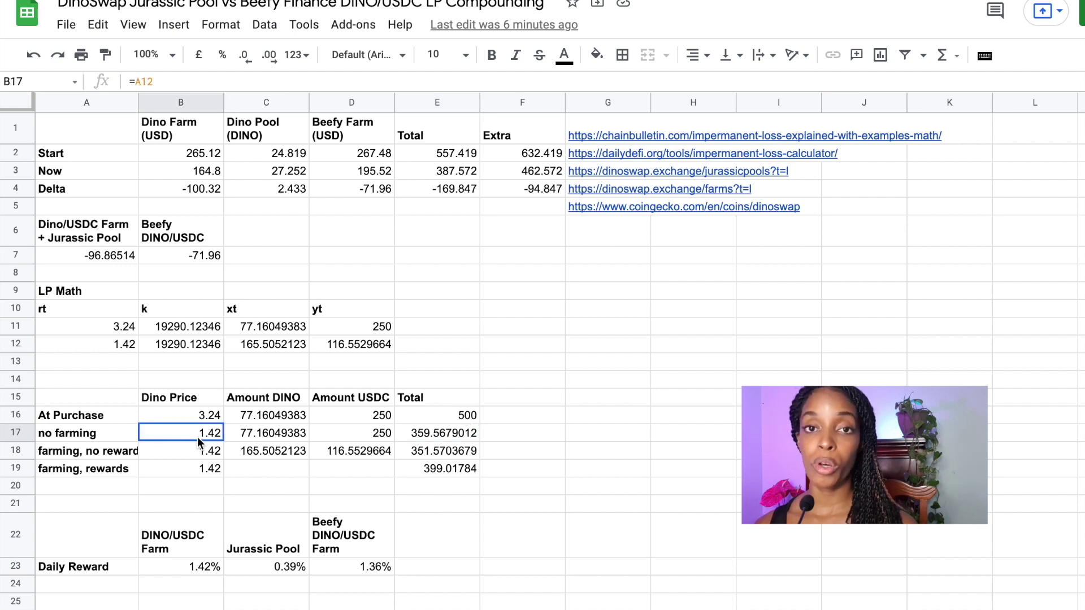
left_click(429, 435)
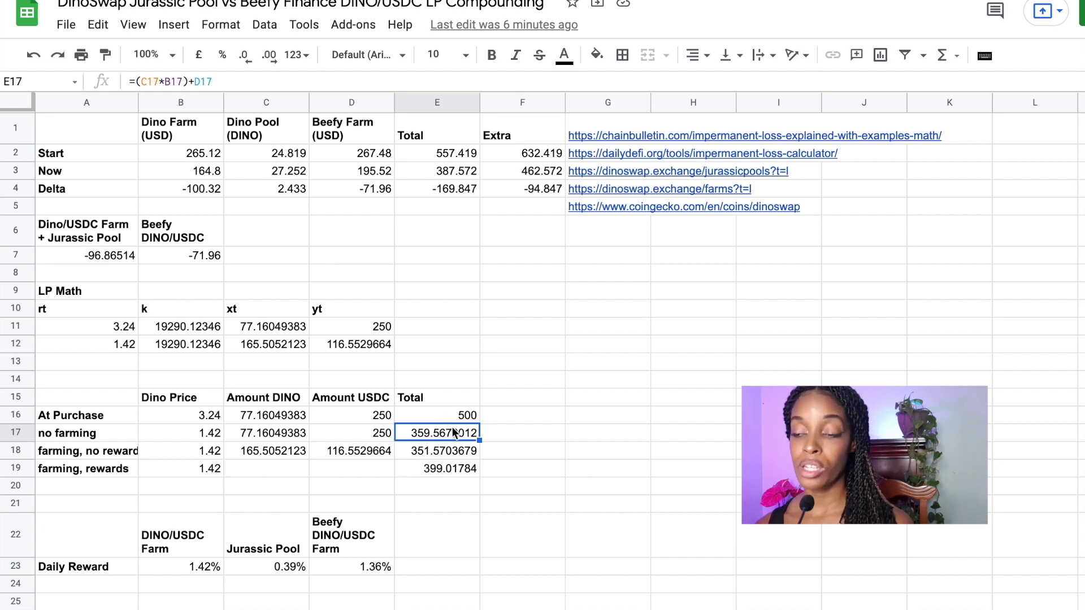
left_click(217, 440)
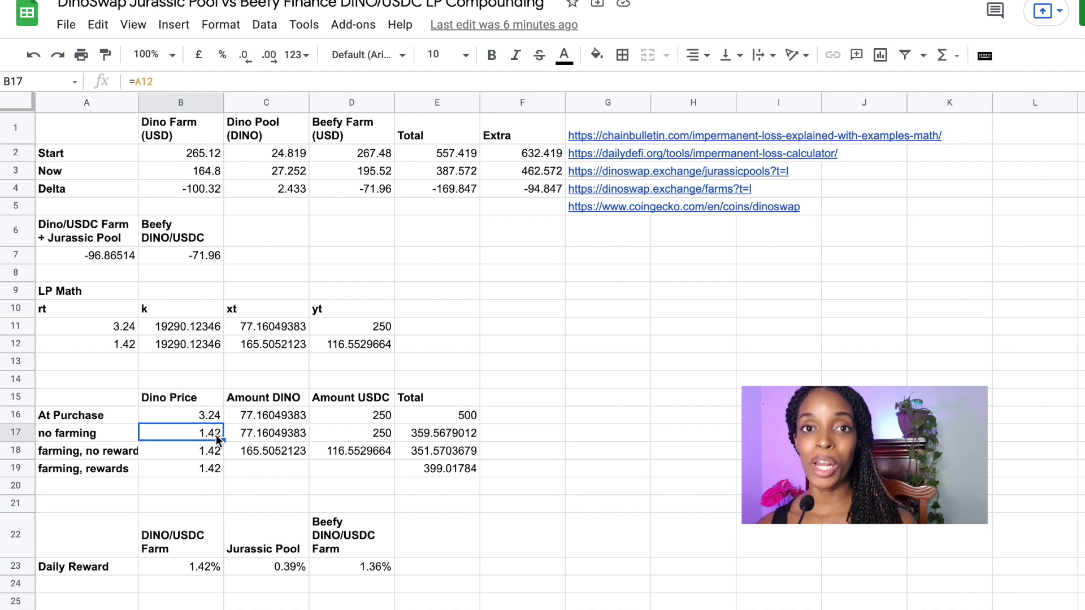
left_click(117, 459)
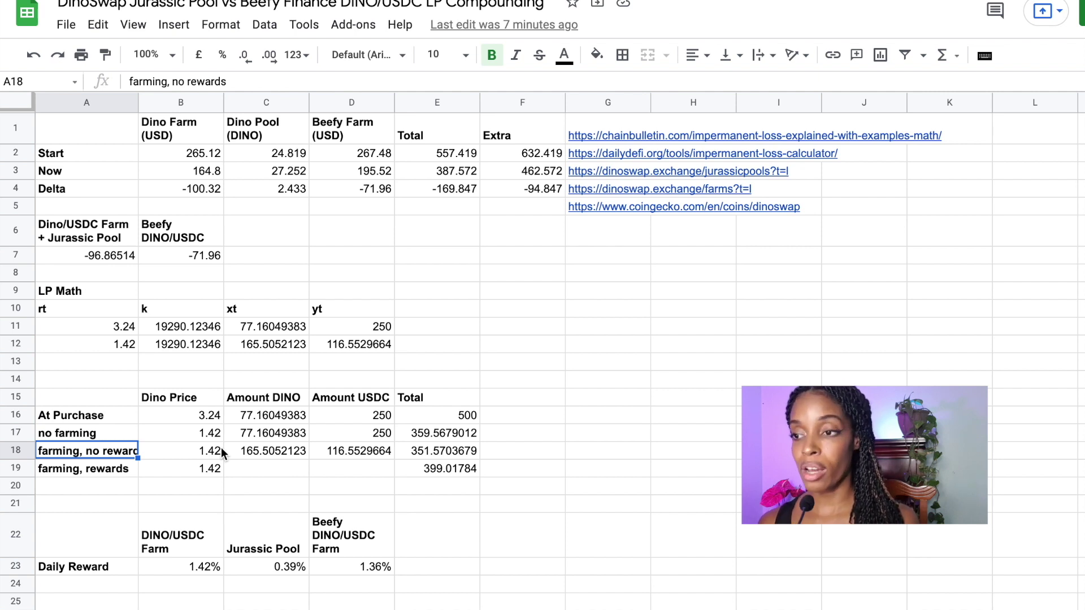
left_click(416, 456)
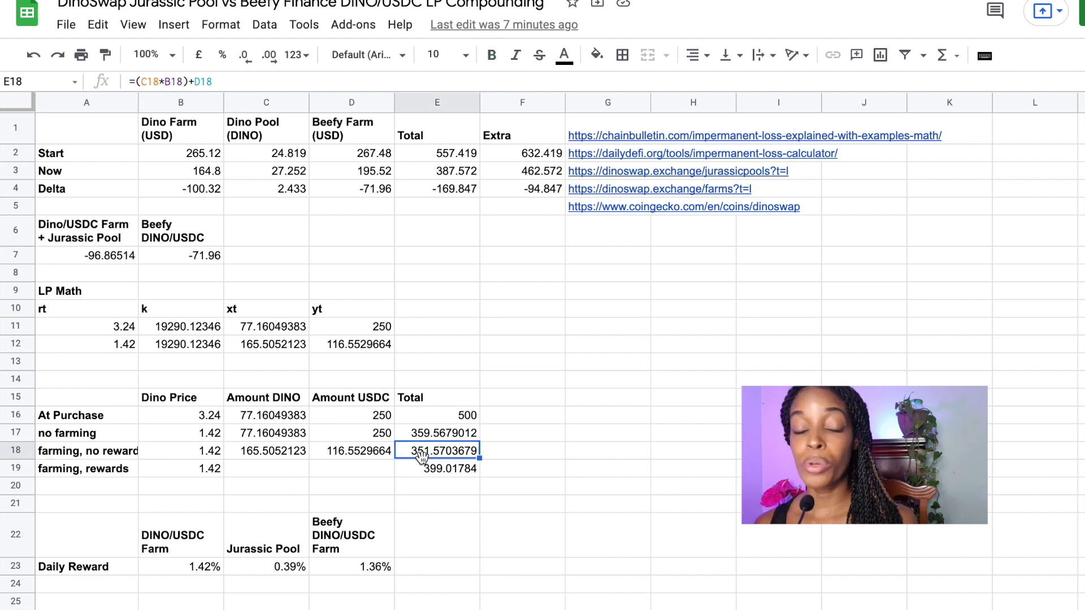
Look up the 7.94% impermanent loss figure in the calculator, then go back to the sheet
left_click(605, 151)
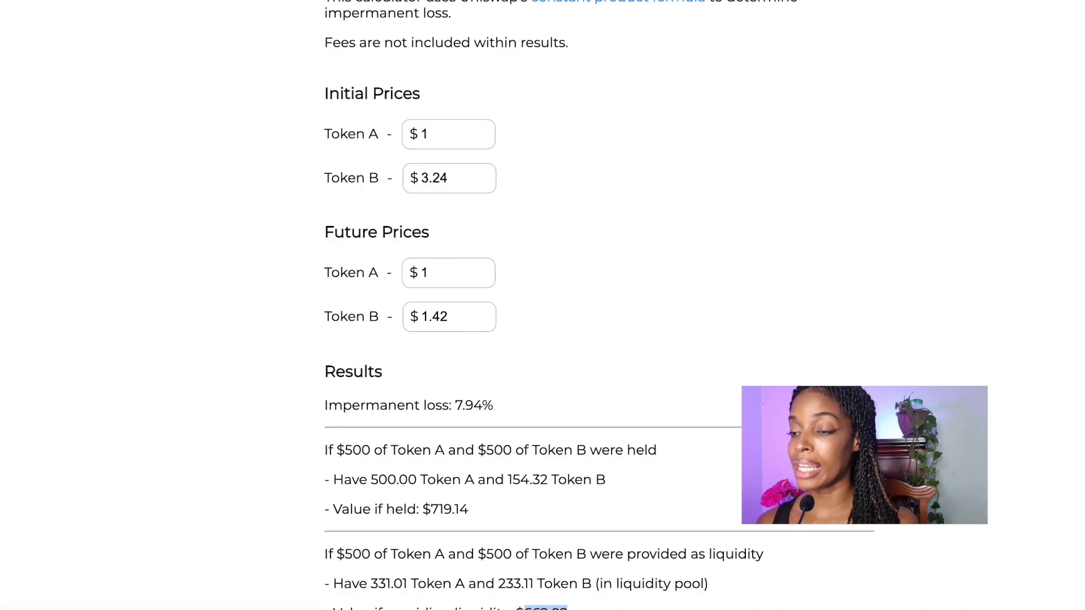
double_click(475, 405)
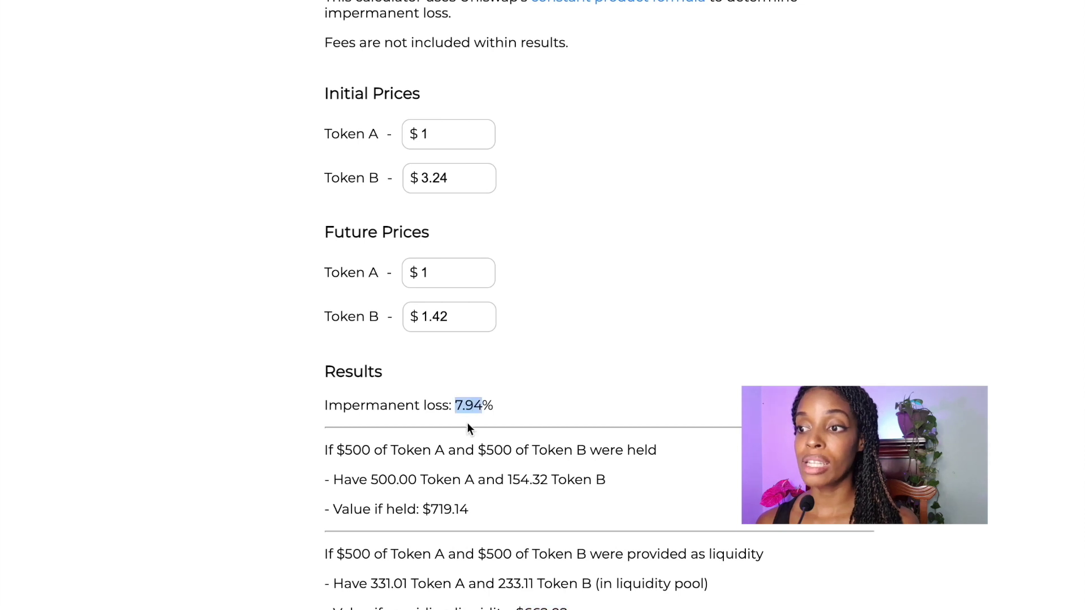
left_click(773, 1)
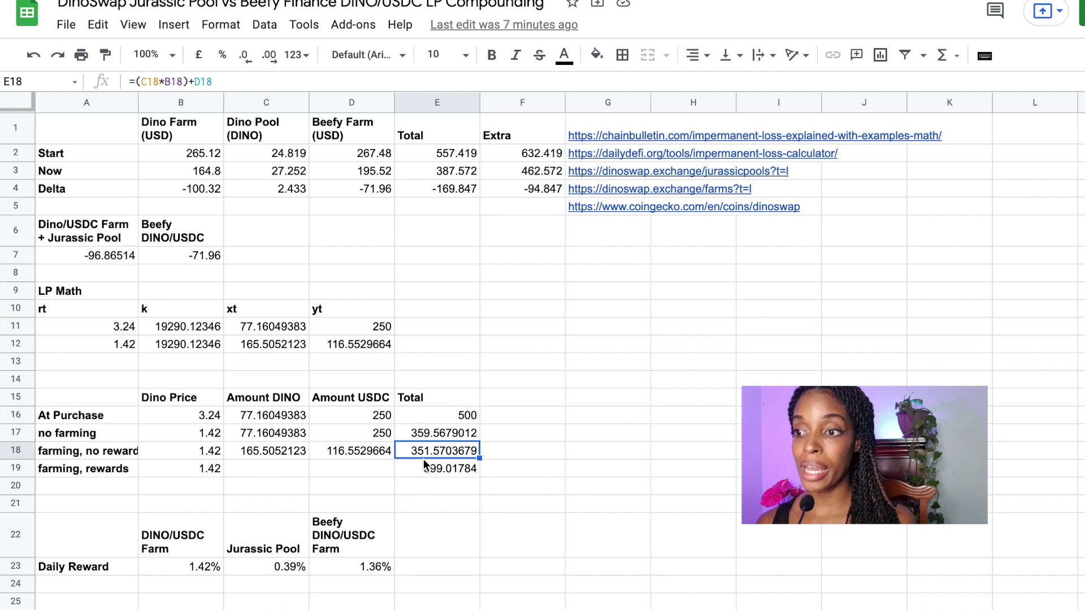
Review the no-farming and farming totals, then open E19's farming-with-rewards formula for editing
left_click(436, 434)
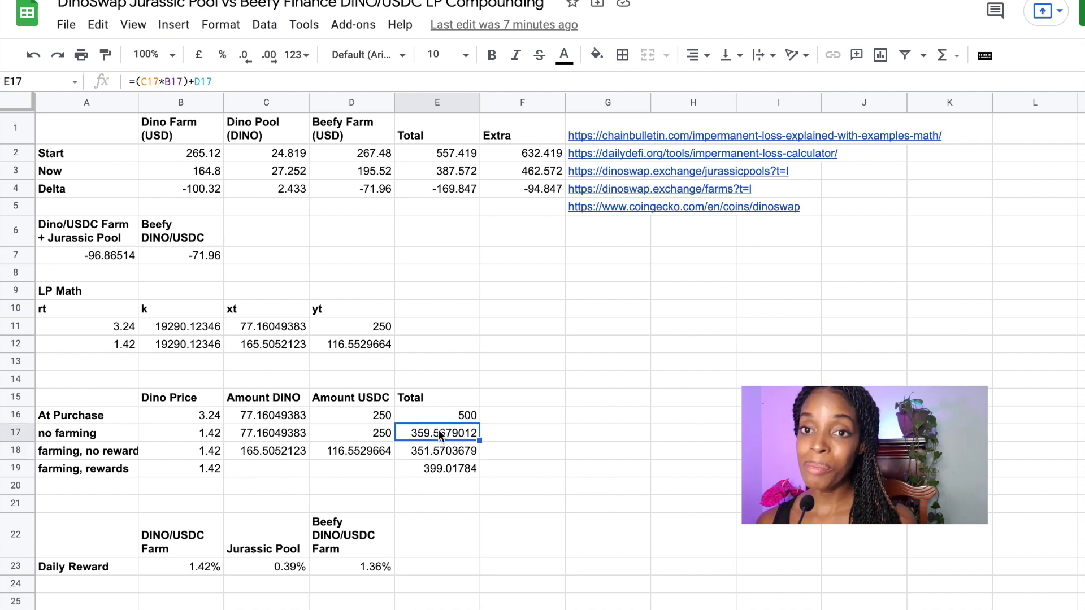
left_click(442, 455)
key("Right")
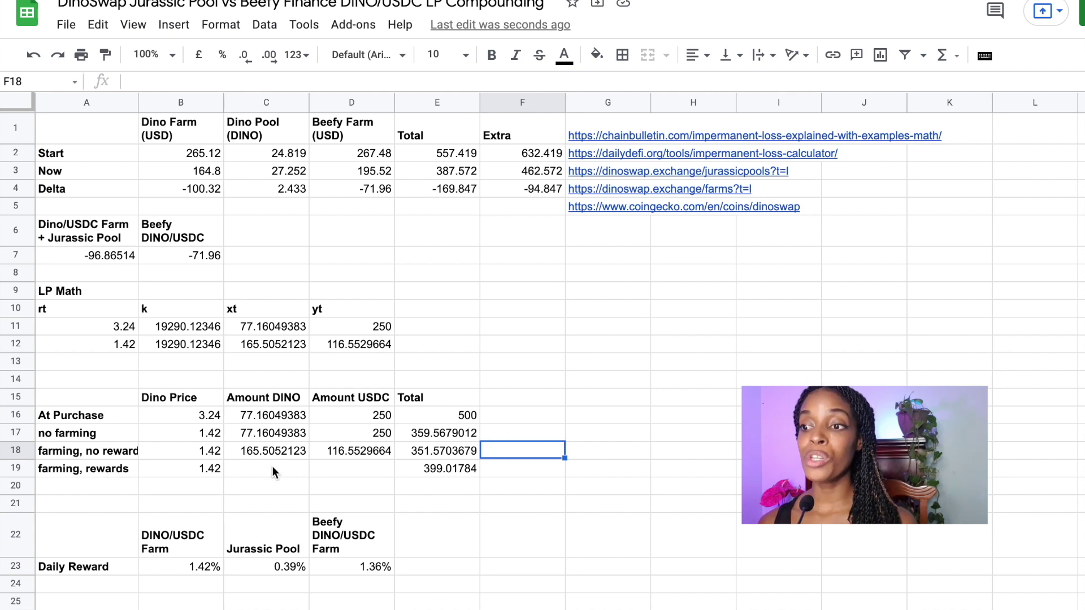
left_click(432, 468)
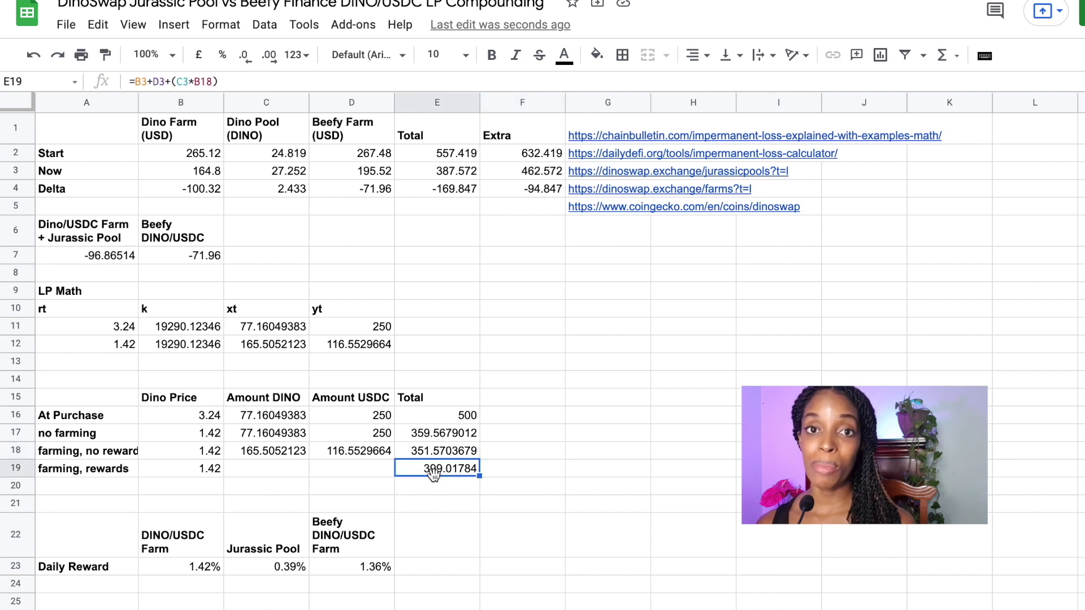
double_click(436, 470)
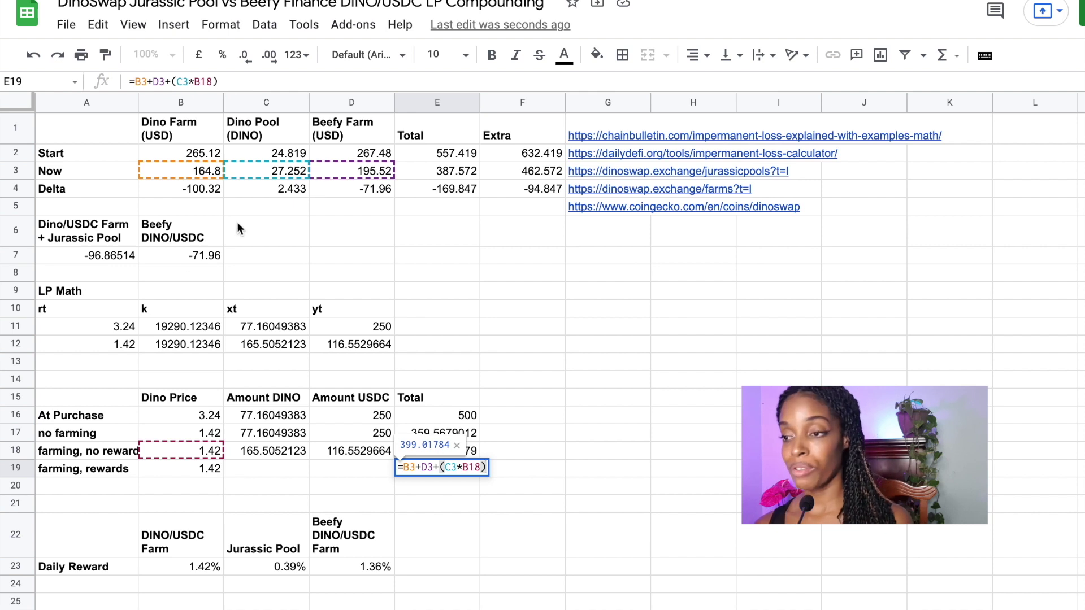
left_click(535, 511)
left_click(467, 469)
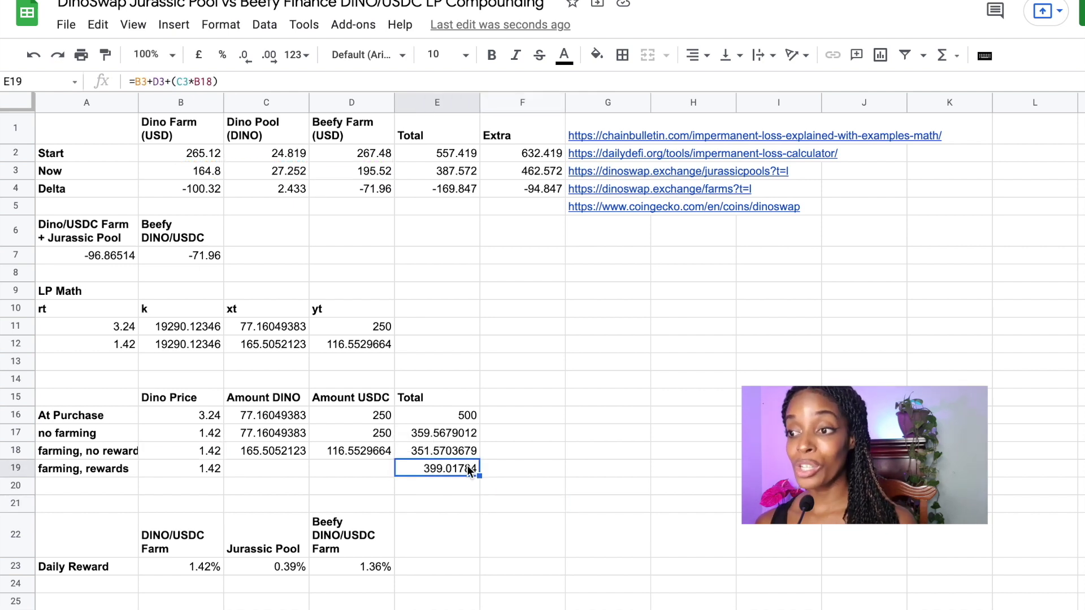
left_click(459, 421)
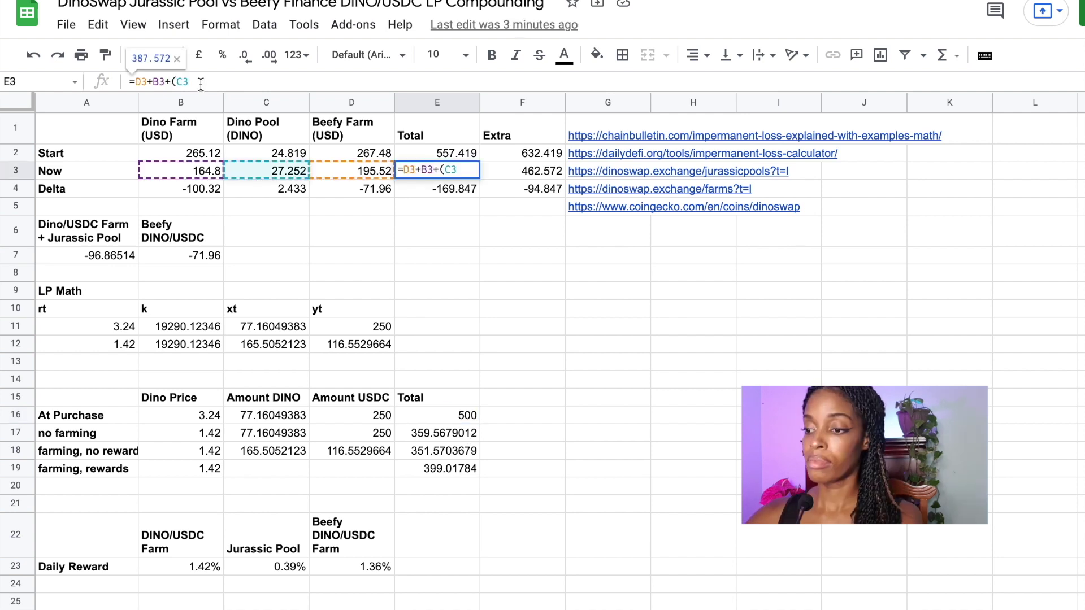
Finish E3's Now total as =D3+B3+(C3*B17) and update the Dino Pool holding to 37.26 DINO
type("*")
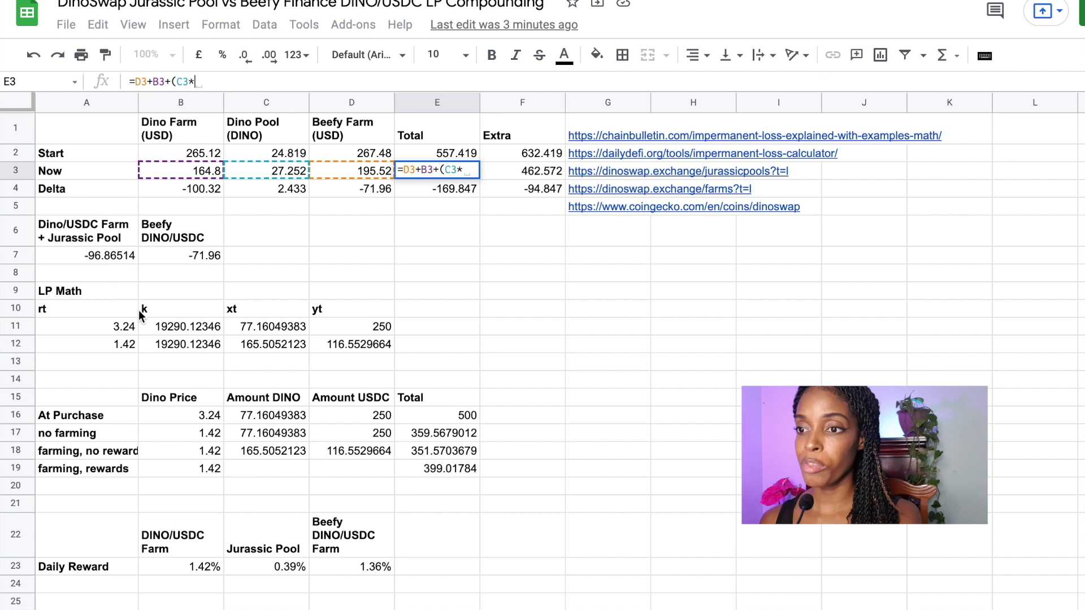
left_click(176, 433)
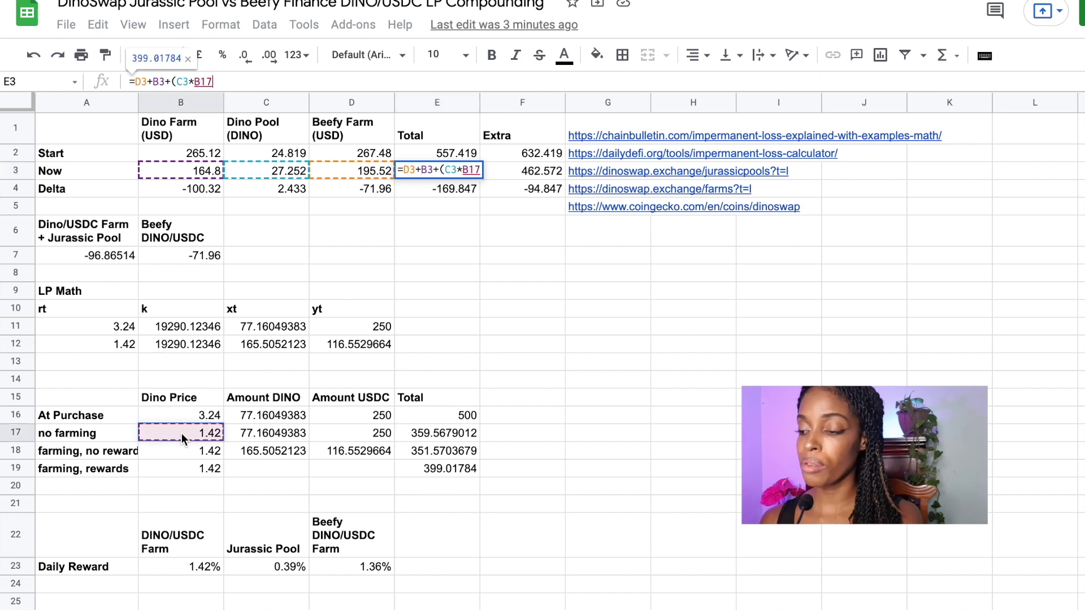
type(")")
key("Return")
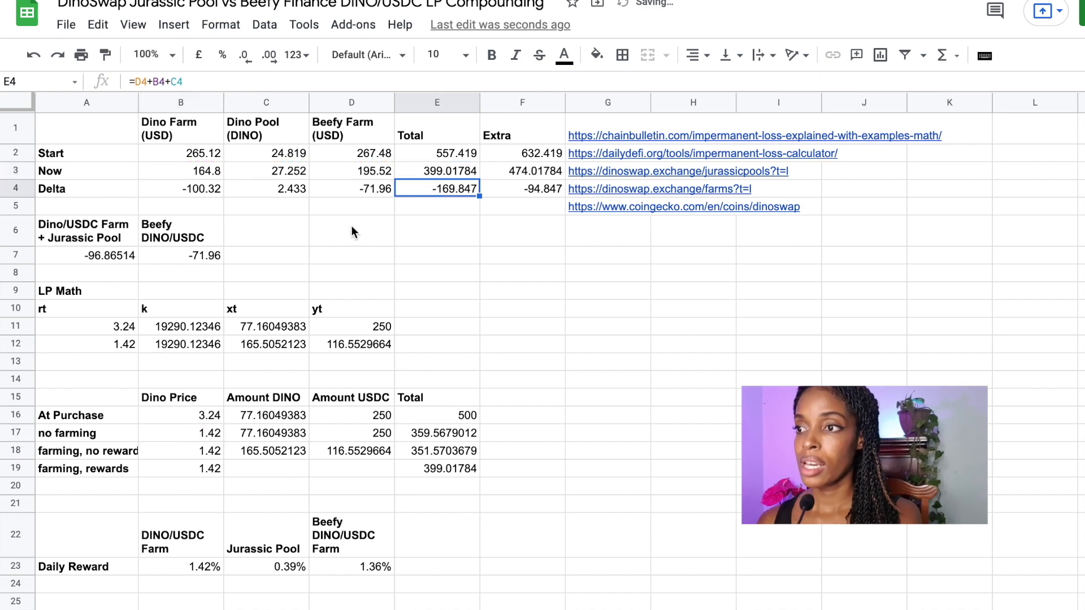
left_click(291, 172)
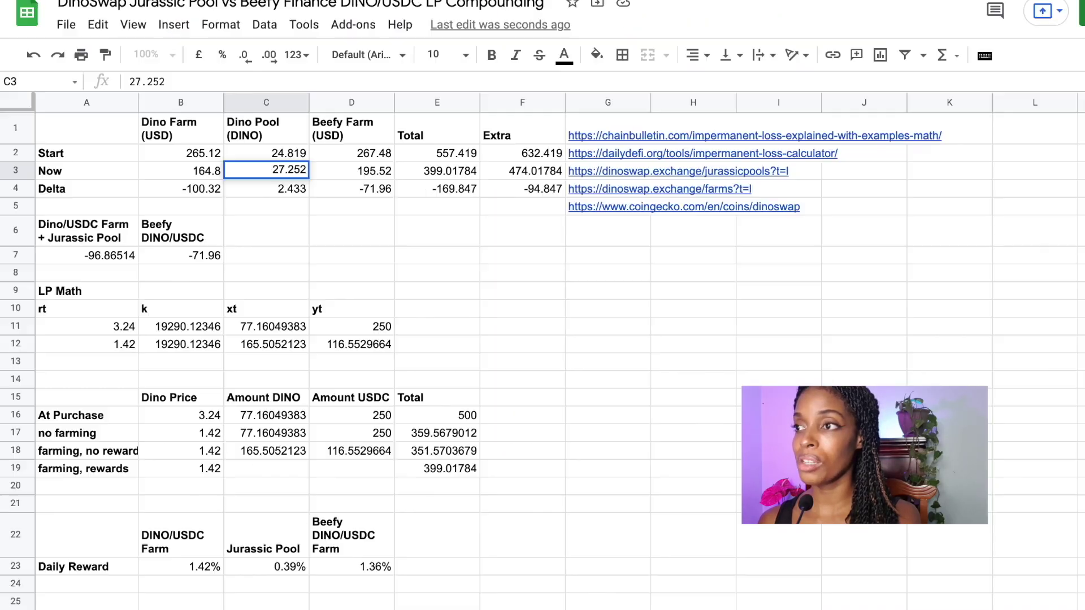
left_click(475, 171)
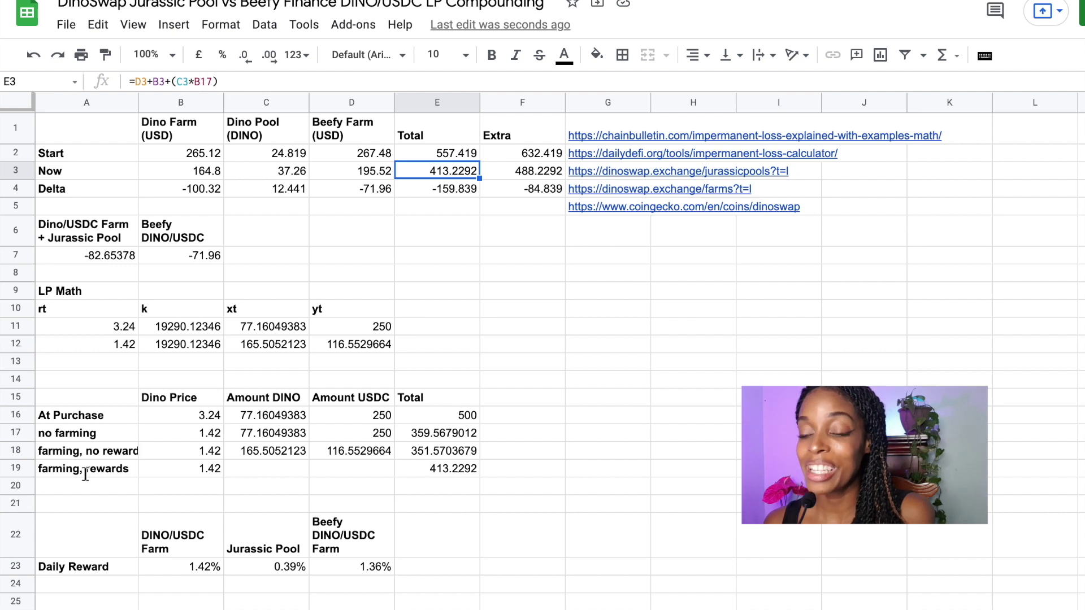
left_click(429, 473)
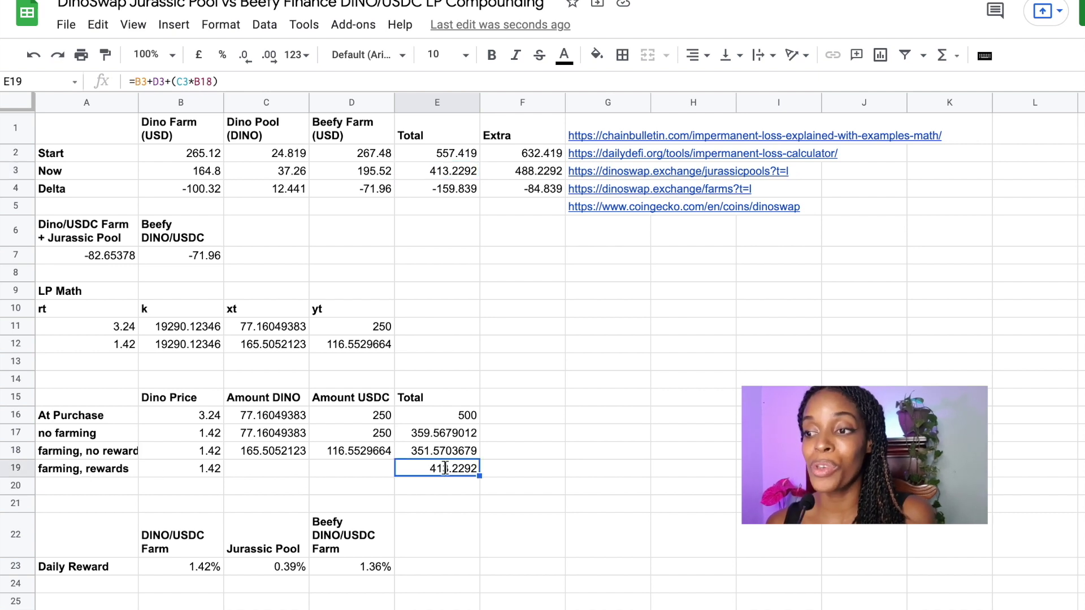
left_click(529, 465)
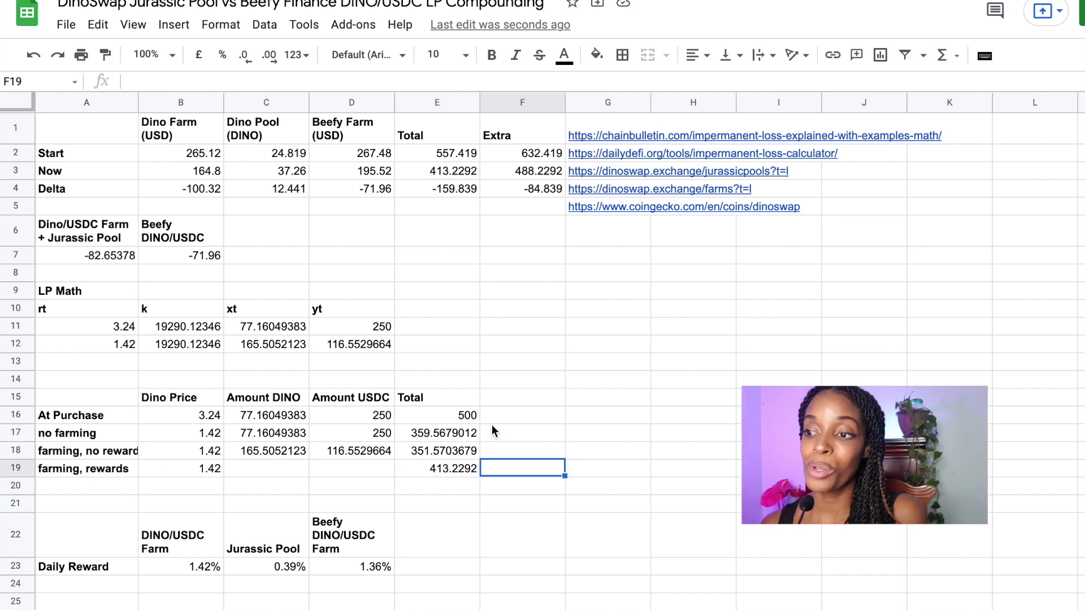
left_click(463, 419)
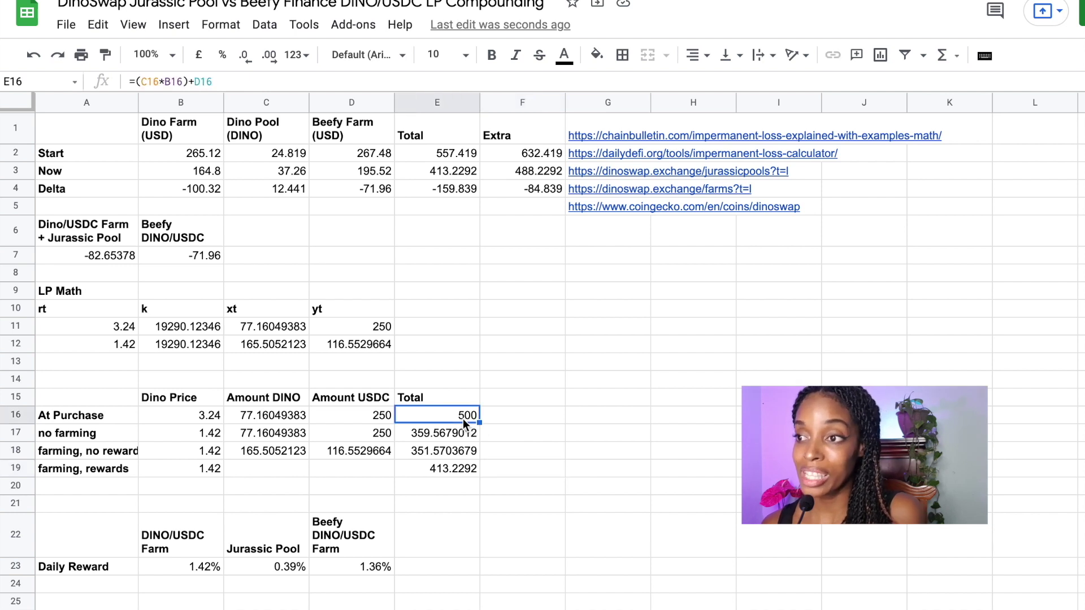
left_click(534, 172)
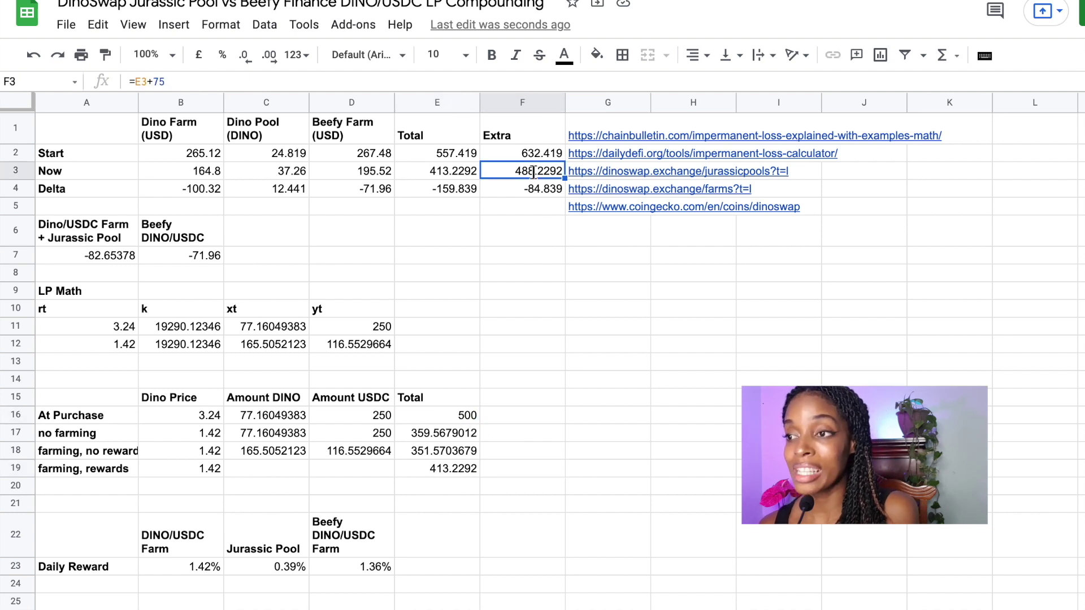
double_click(532, 171)
left_click(522, 230)
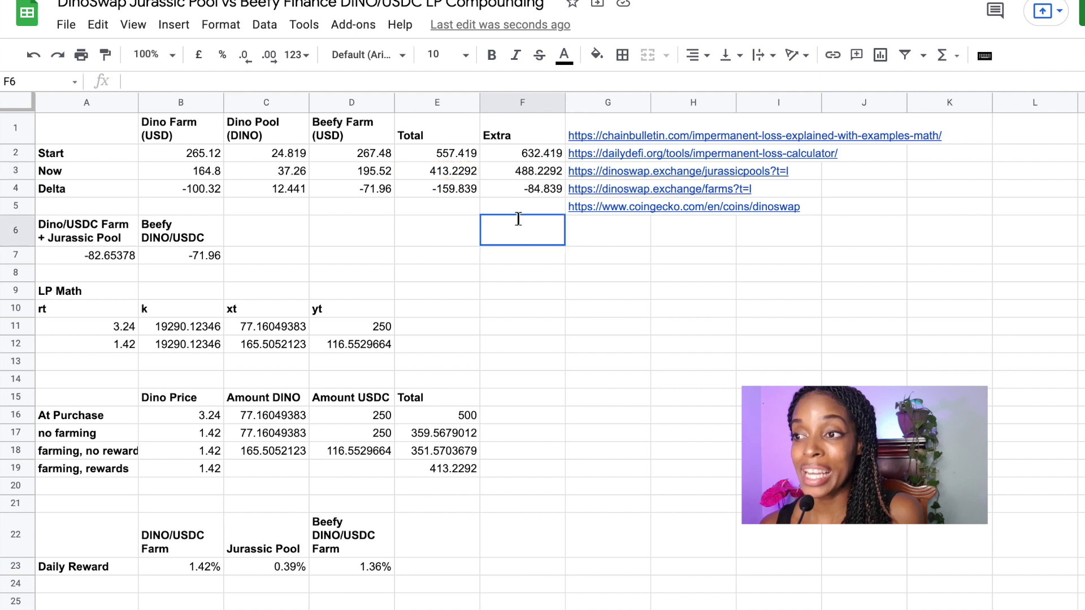
left_click(528, 166)
double_click(528, 170)
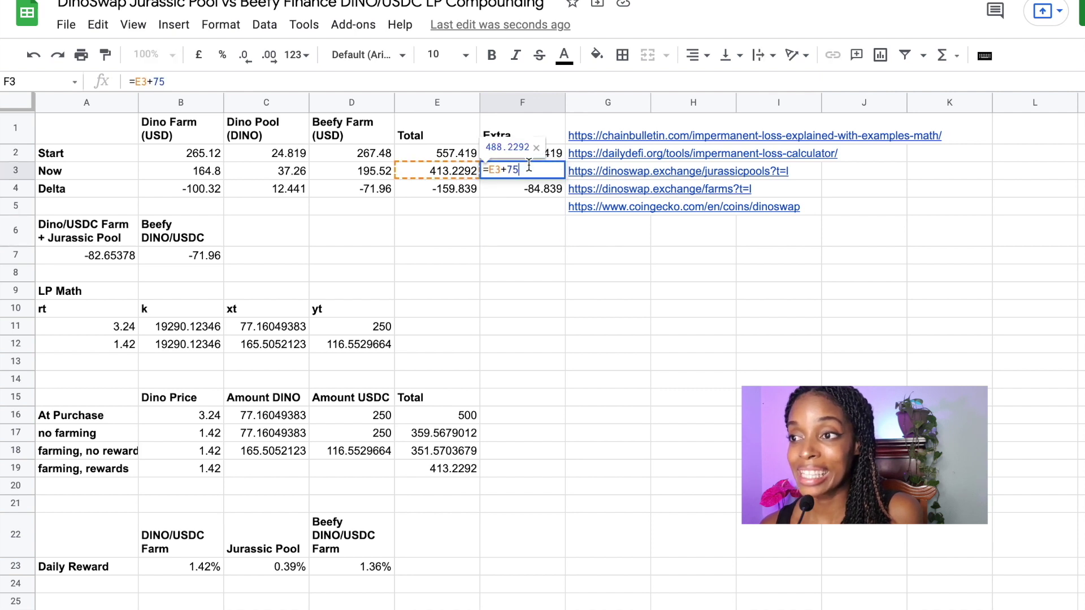
left_click(524, 209)
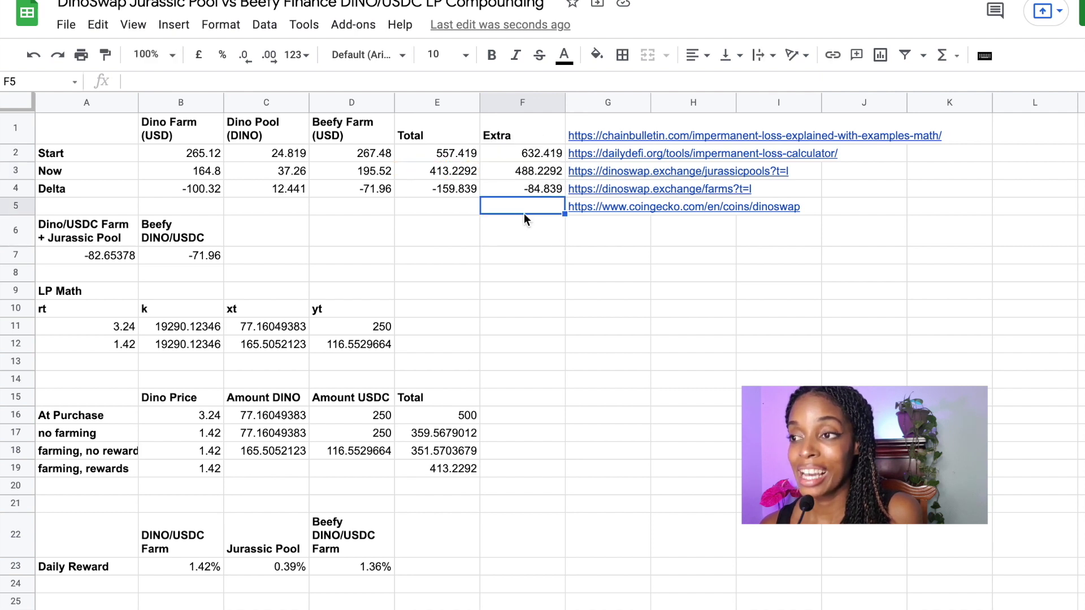
left_click(523, 175)
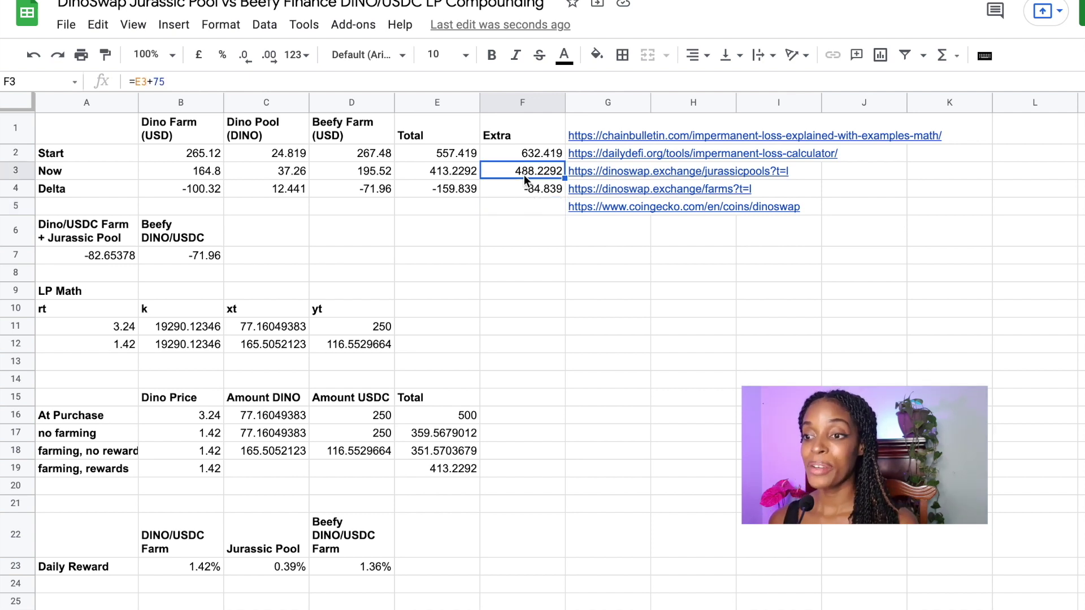
left_click(121, 468)
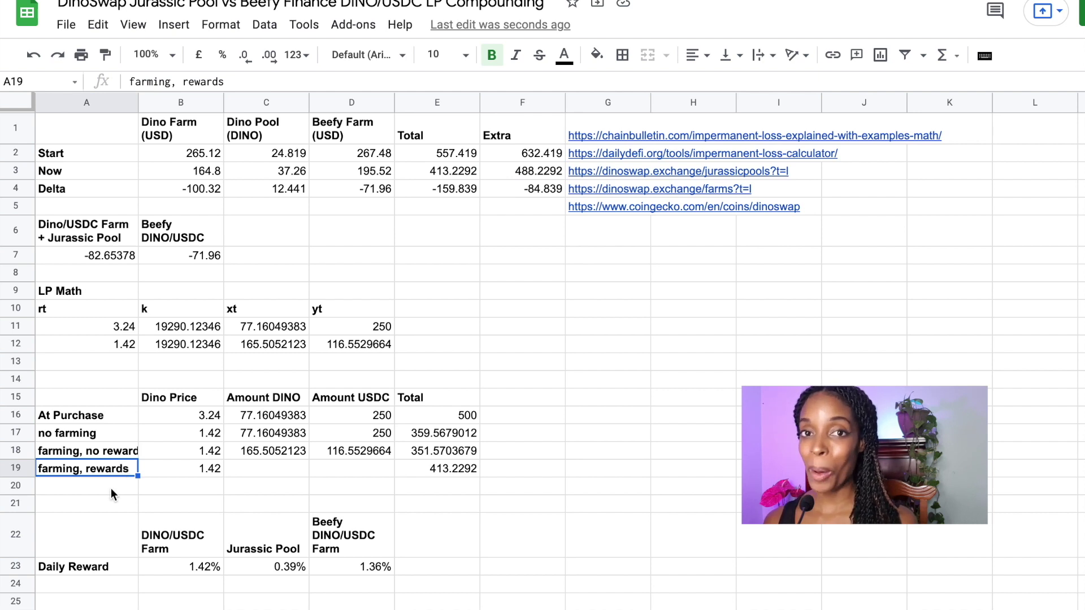
left_click(419, 469)
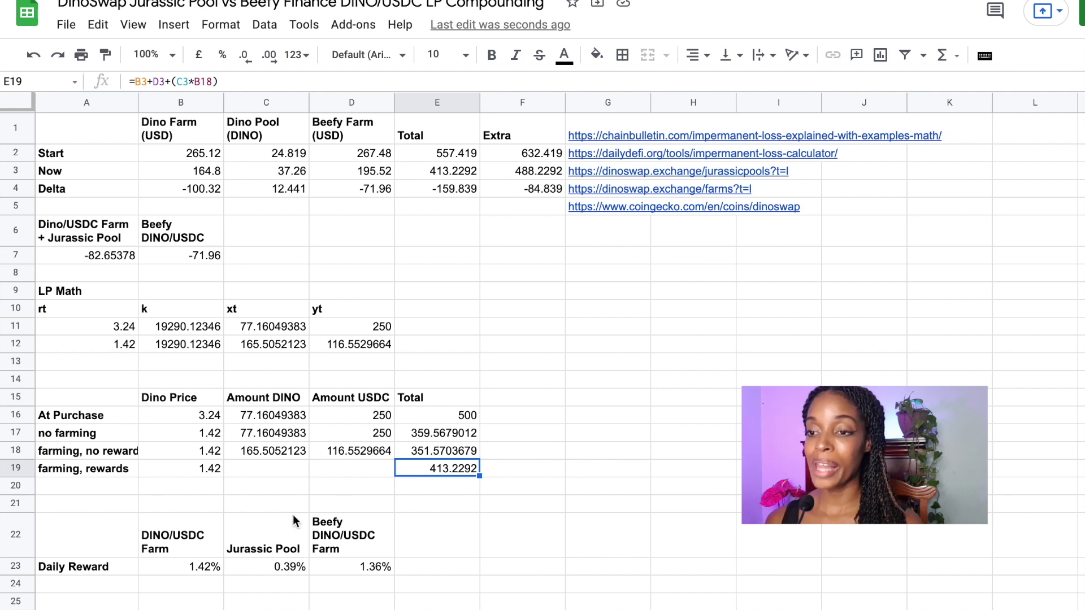
Check the DINO price in B19
left_click(186, 470)
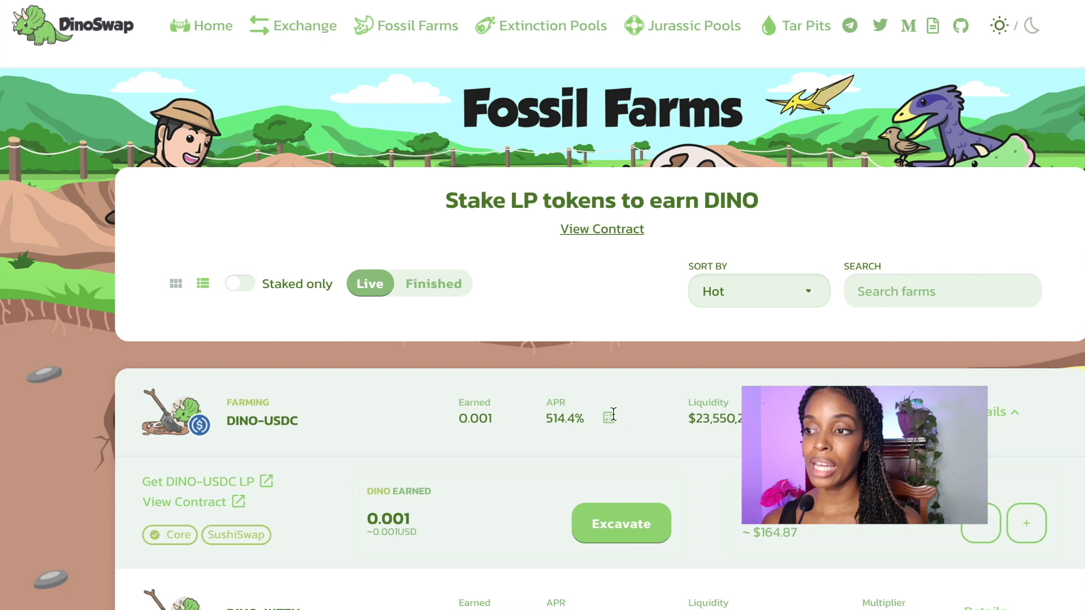
View the ROI estimates for the DINO-USDC and UST-USDT farms, then go to Jurassic Pools
left_click(609, 420)
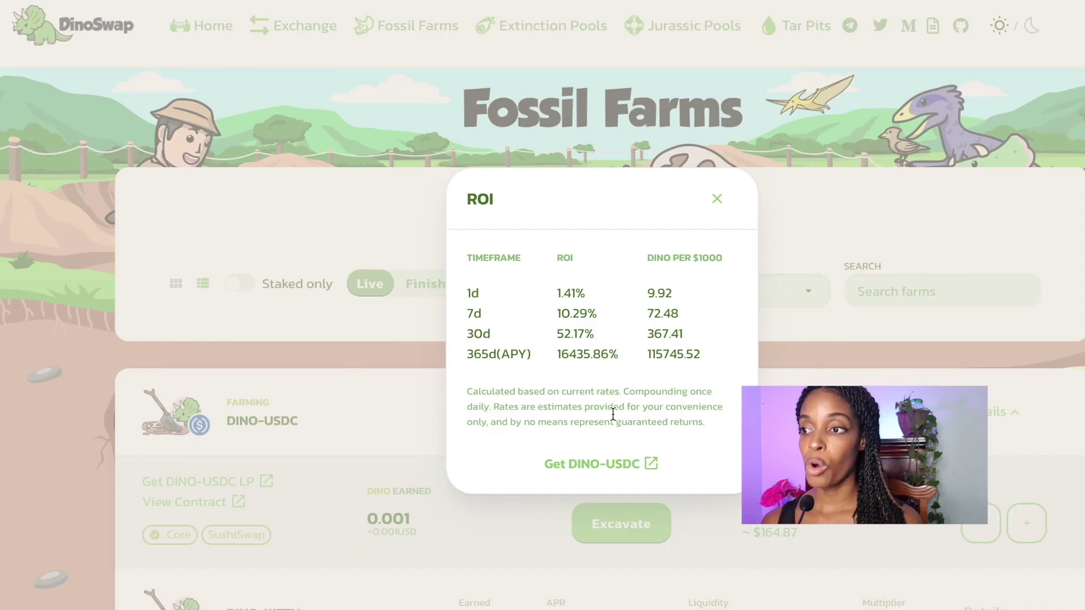
left_click(716, 199)
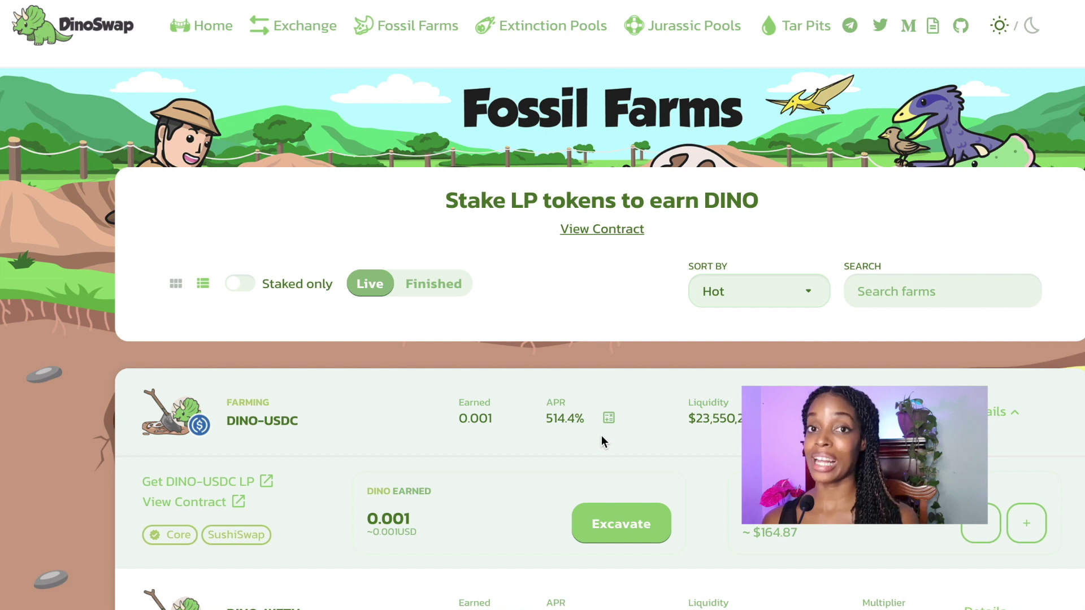
scroll(541, 472, "down", 6)
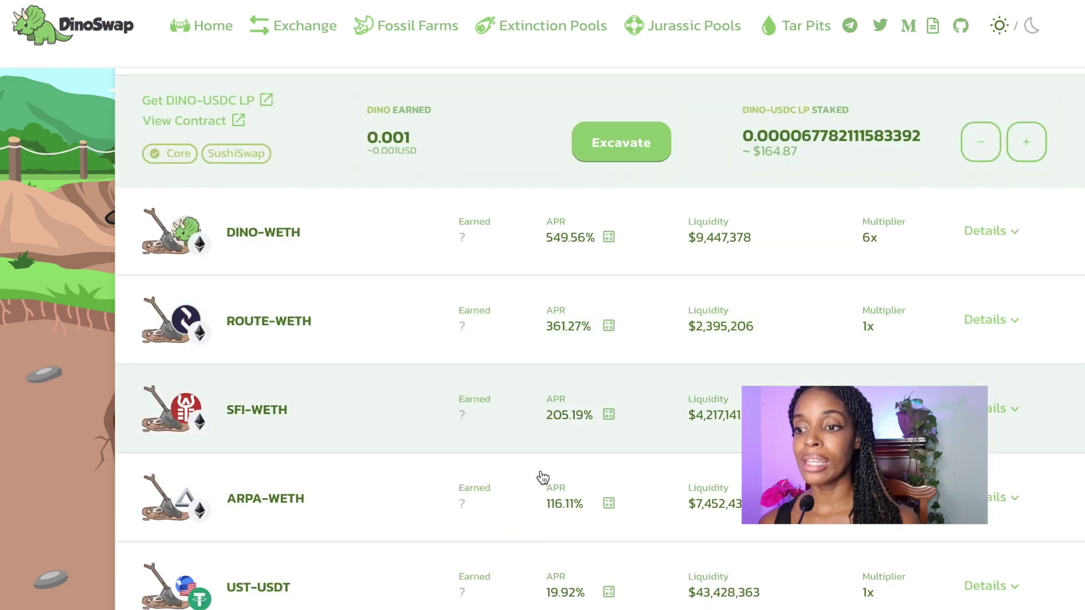
scroll(539, 476, "down", 8)
scroll(301, 181, "up", 1)
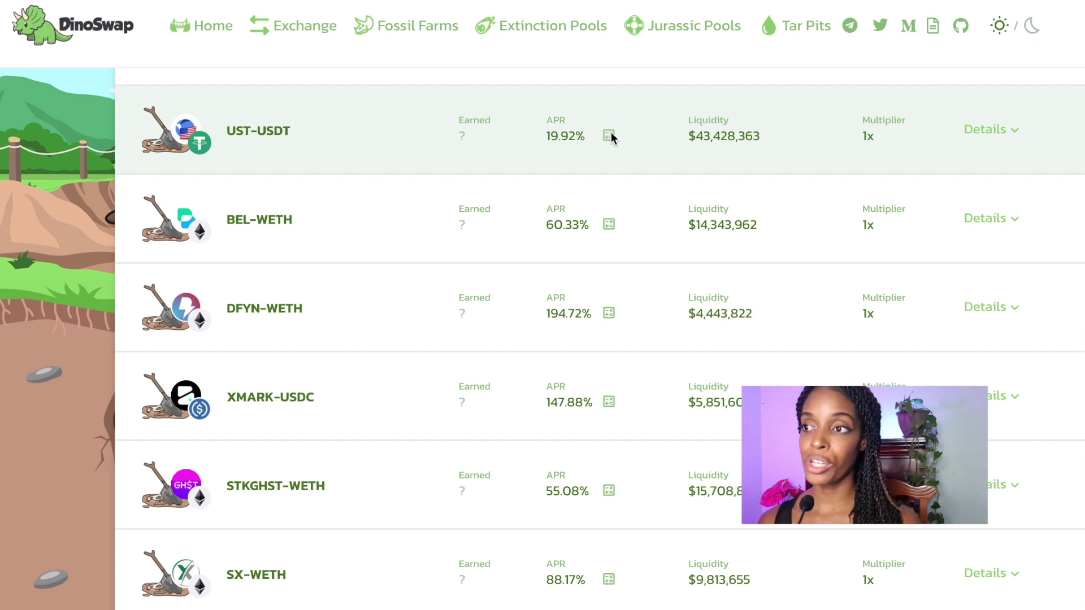
left_click(609, 137)
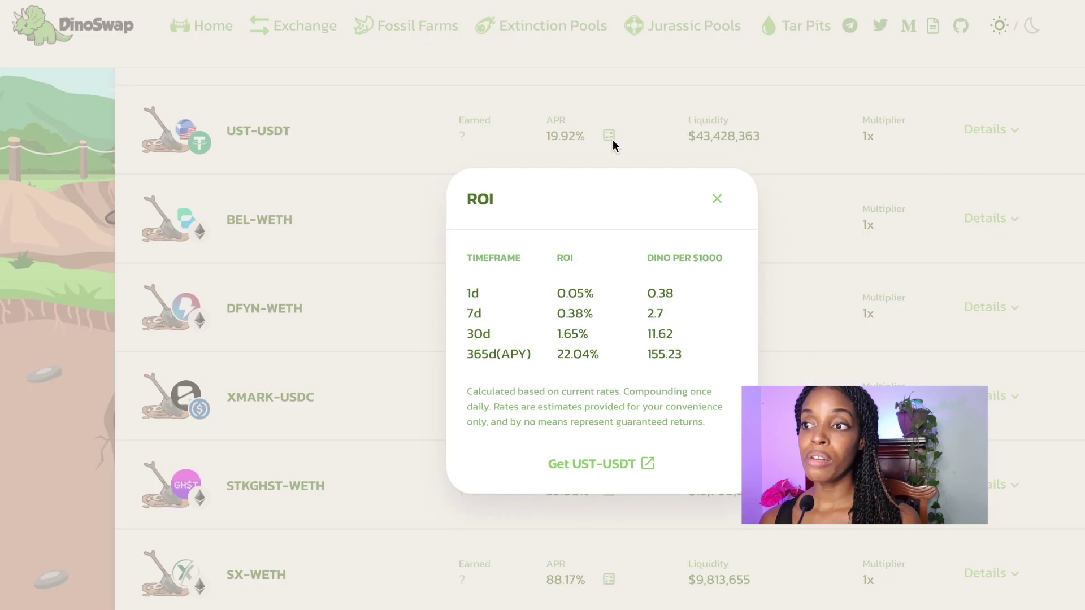
left_click(716, 199)
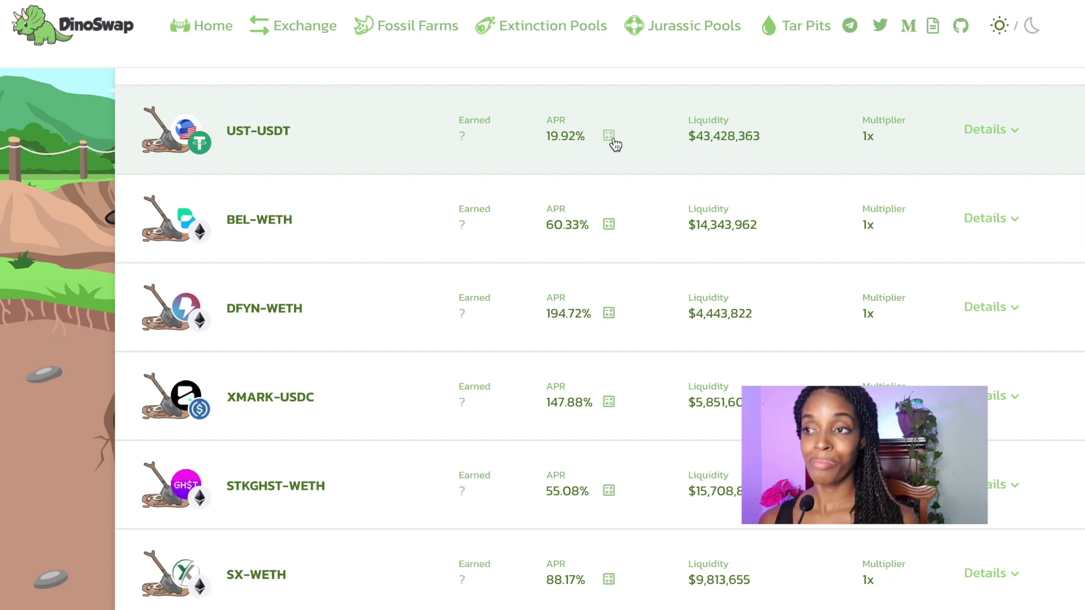
left_click(681, 25)
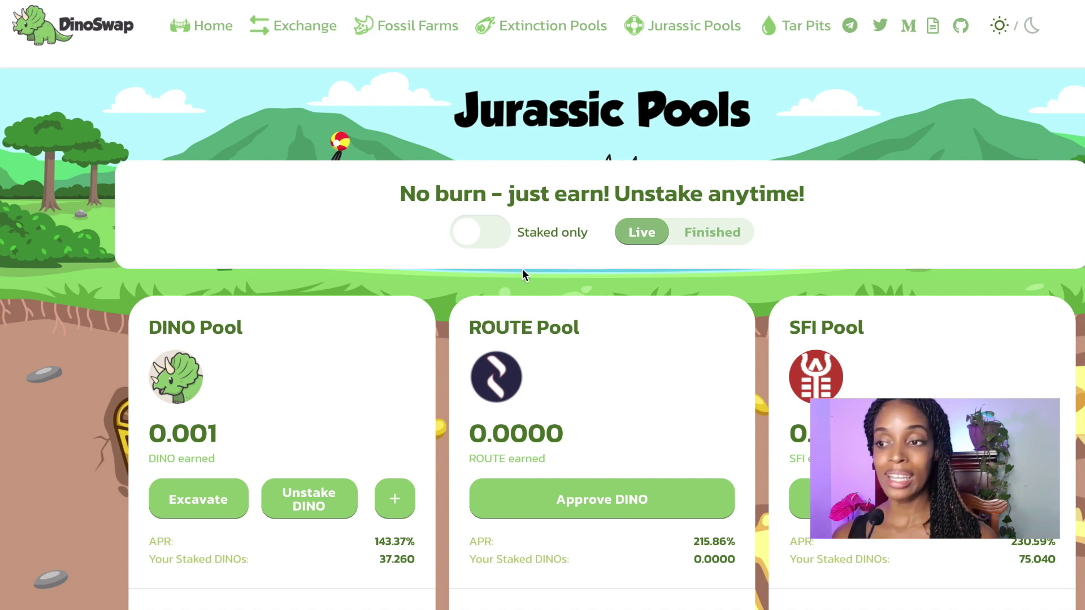
scroll(468, 363, "down", 6)
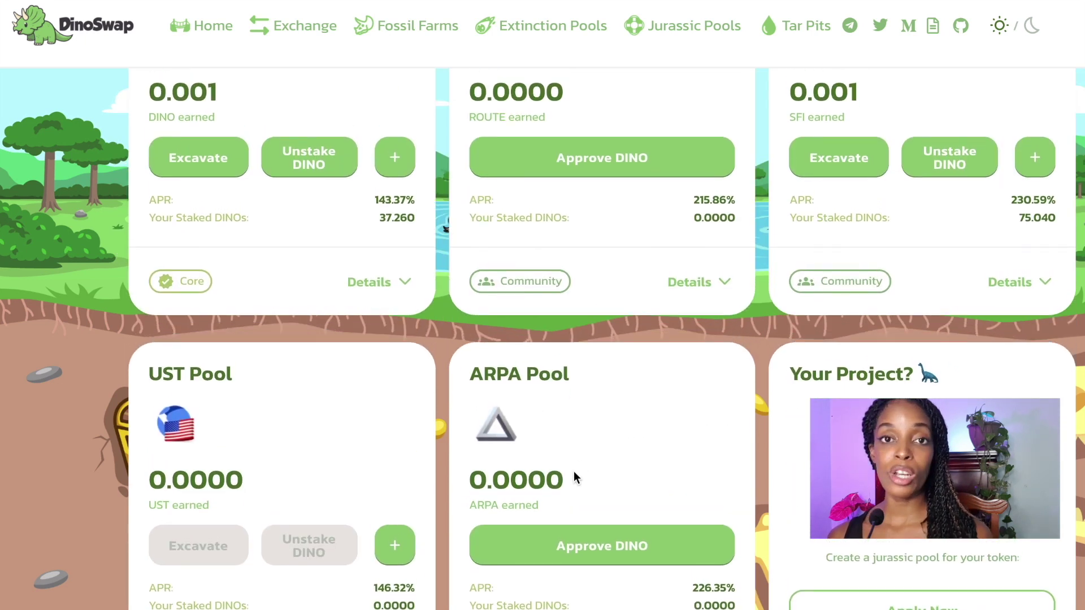
scroll(574, 471, "up", 1)
scroll(577, 468, "up", 1)
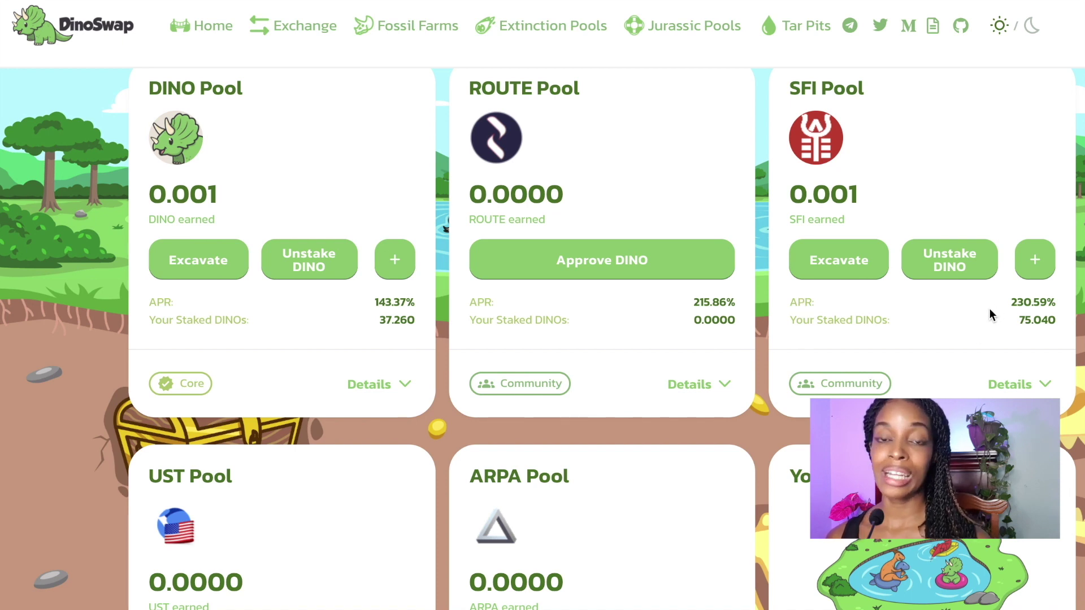
right_click(984, 304)
left_click(941, 327)
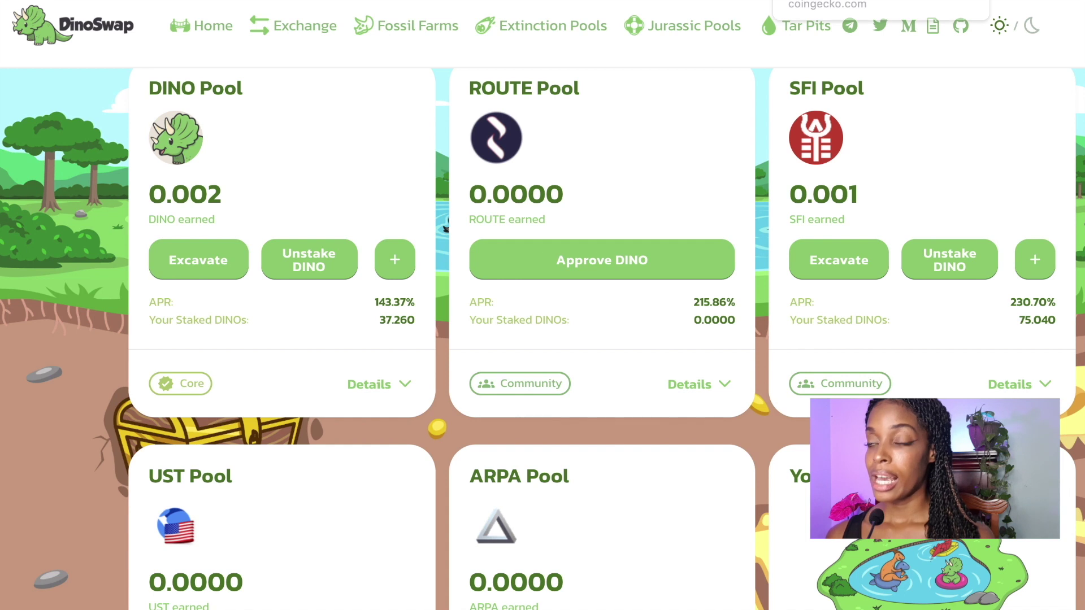
Compare DinoSwap's CoinGecko data and mark CAKE's 208,209,776 circulating supply
left_click(825, 1)
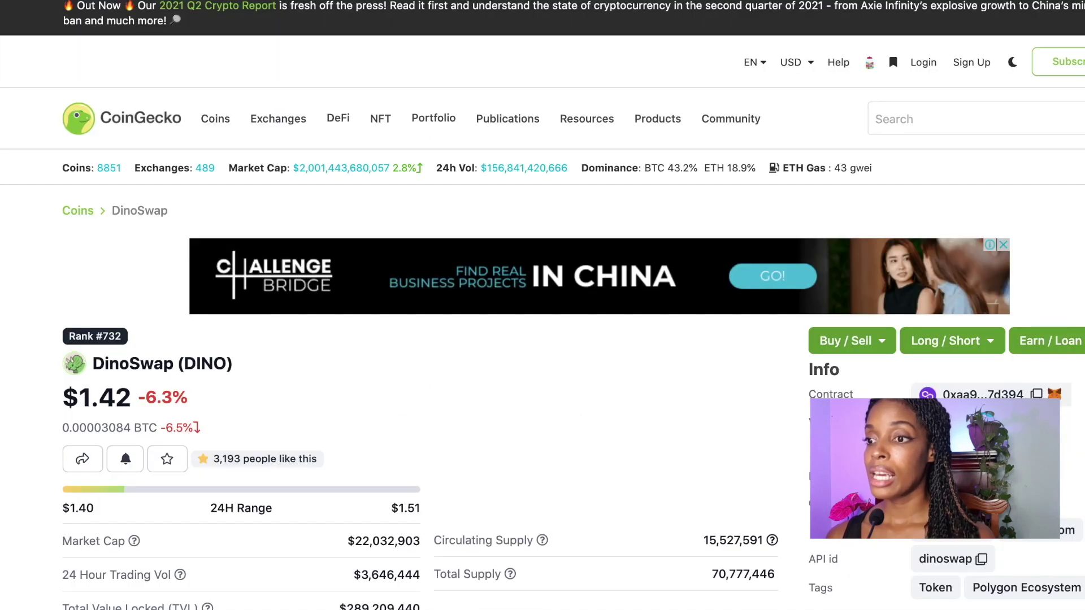
scroll(593, 582, "down", 2)
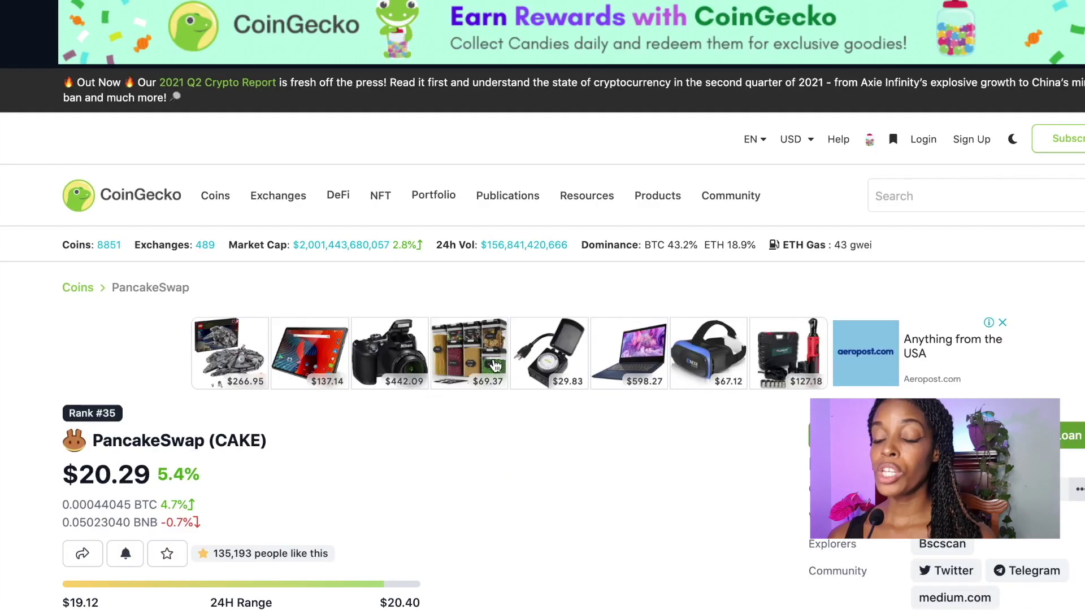
scroll(460, 480, "down", 3)
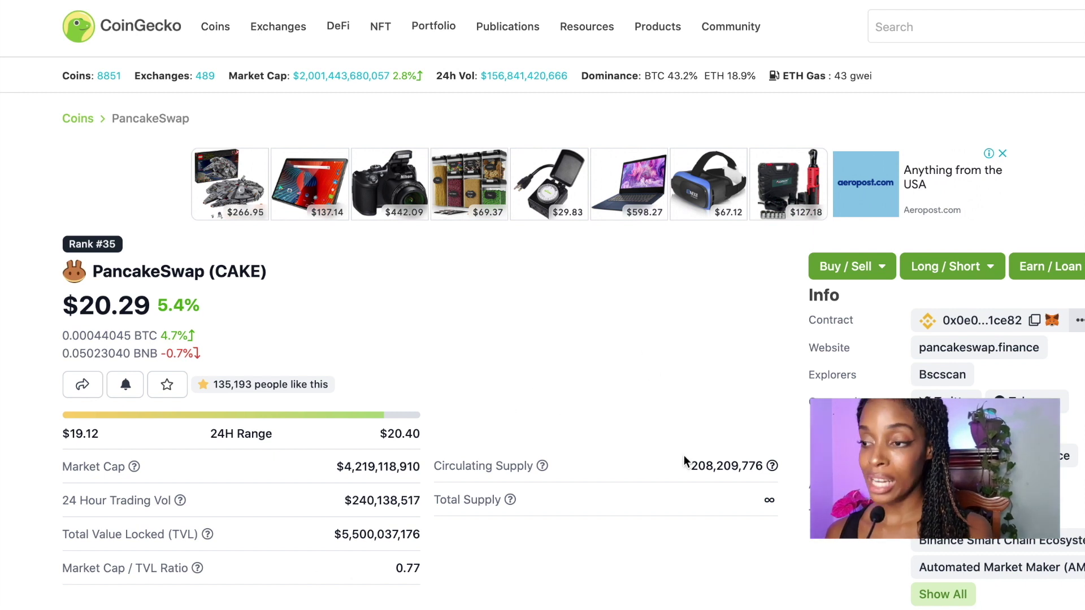
left_click_drag(690, 463, 751, 460)
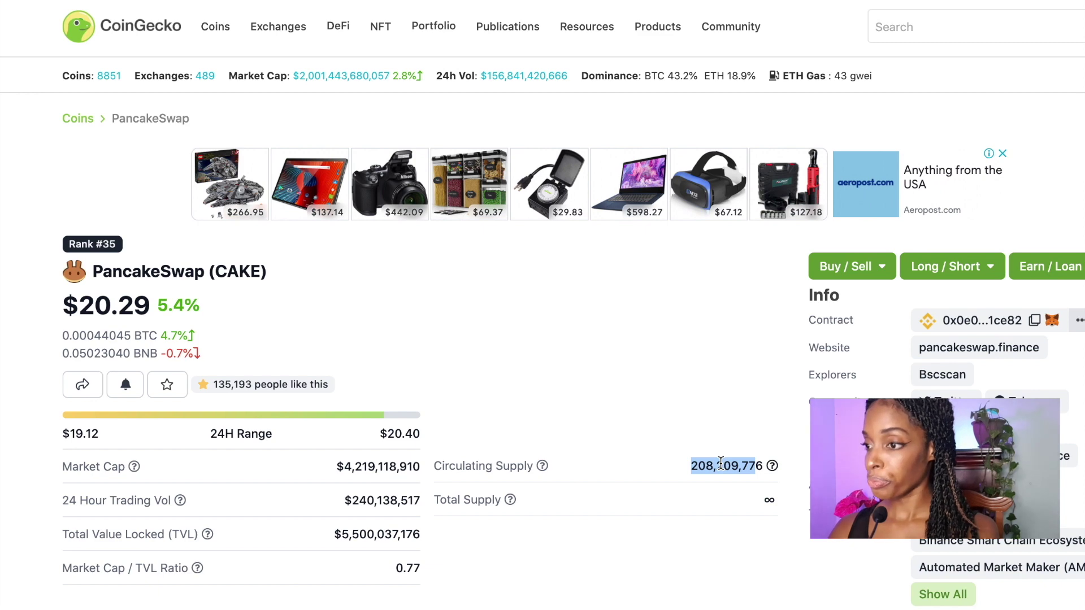
key("ctrl+Left")
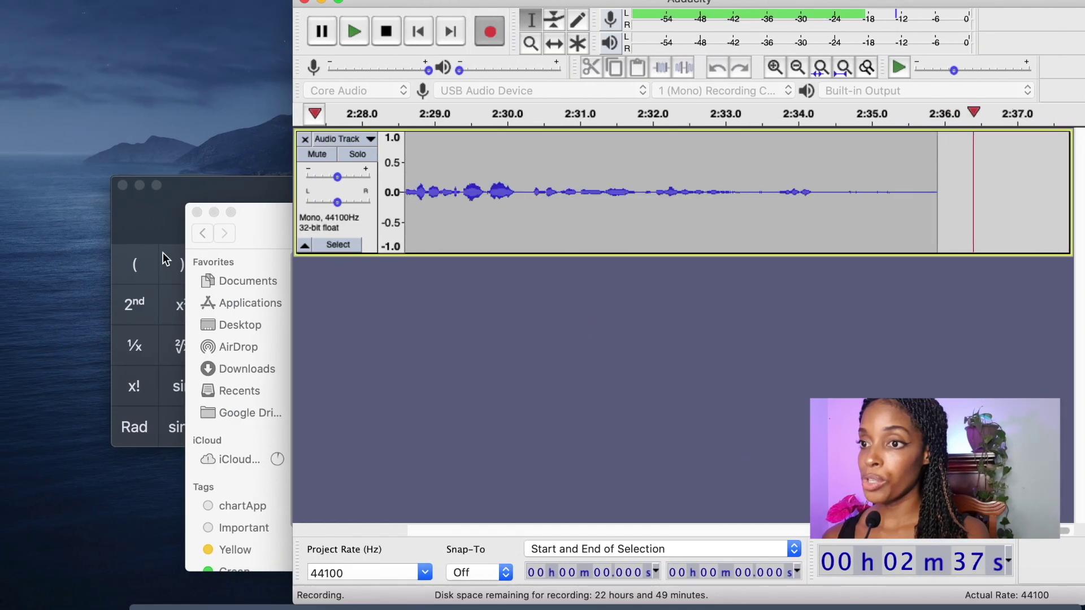
Clear Calculator and compute 208.2/15.5 ≈ 13.43, the CAKE-to-DINO circulating supply ratio
left_click(169, 232)
key("ctrl+Right")
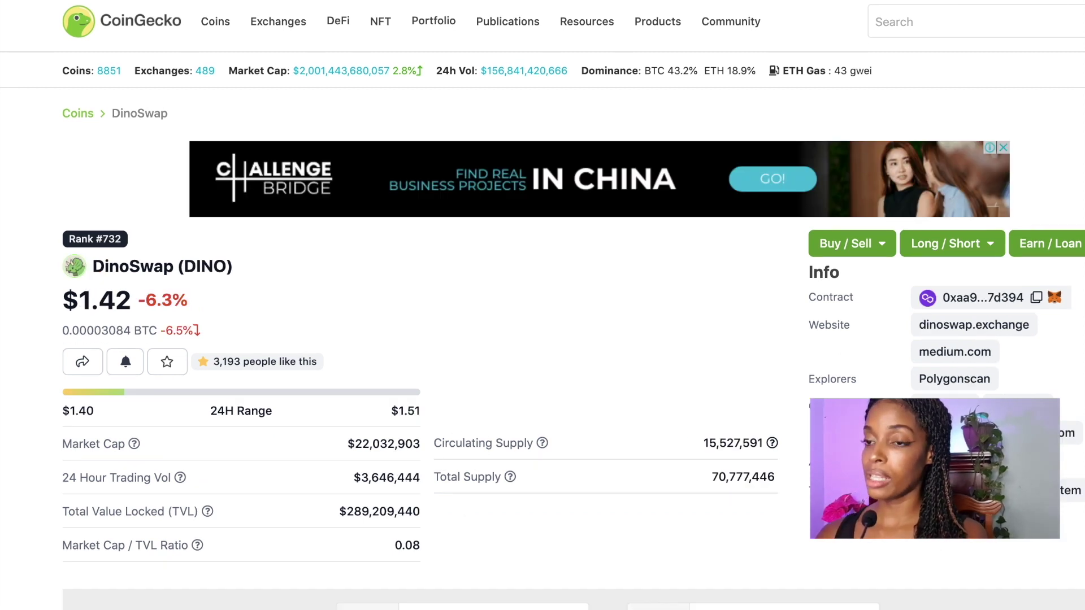
key("ctrl+Left")
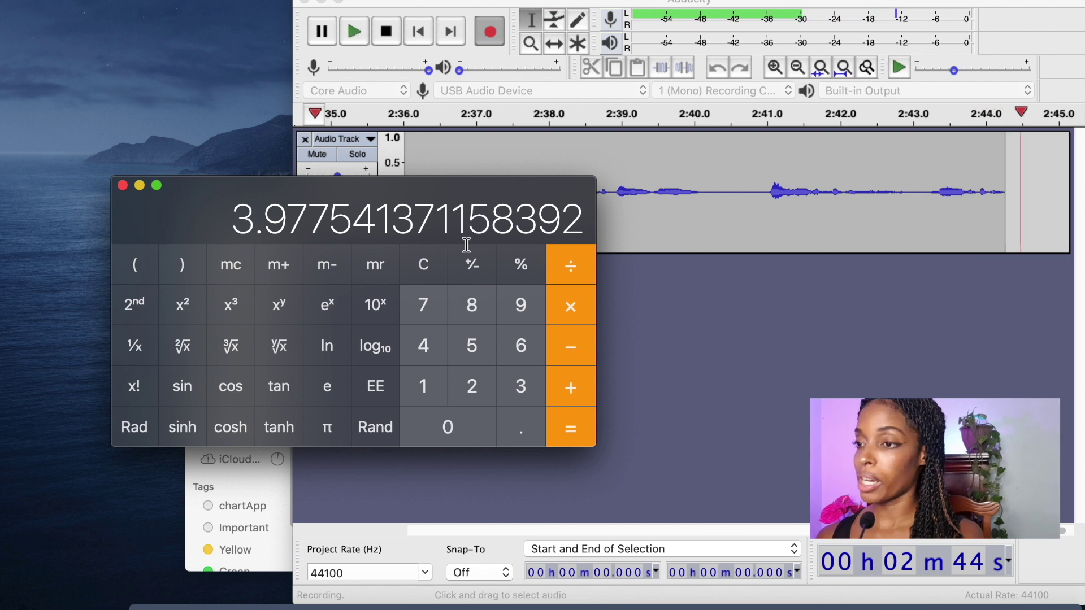
left_click(435, 255)
key("ctrl+Right")
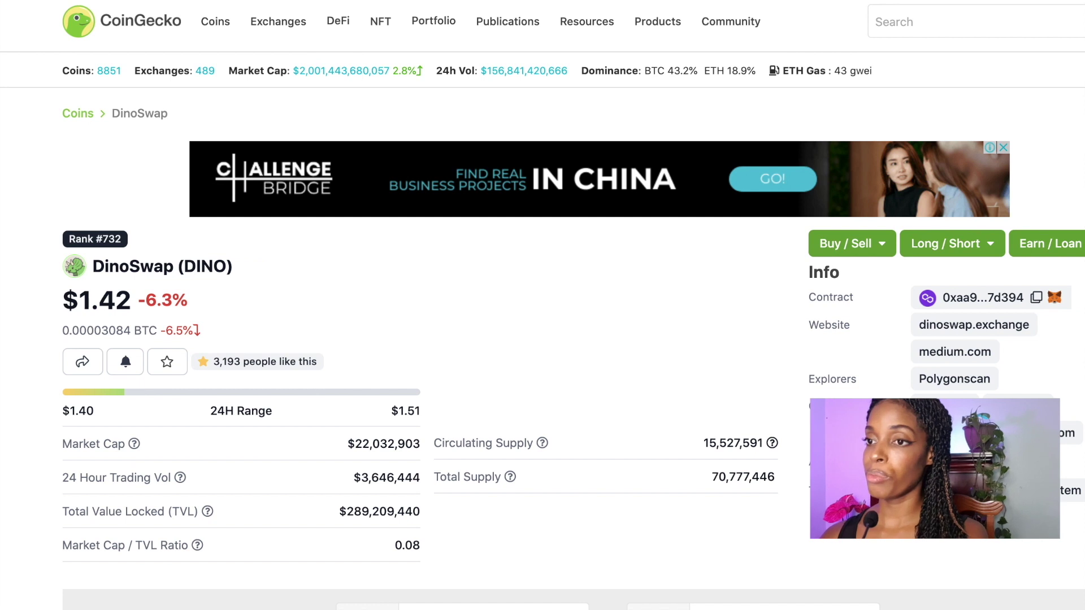
key("ctrl+Left")
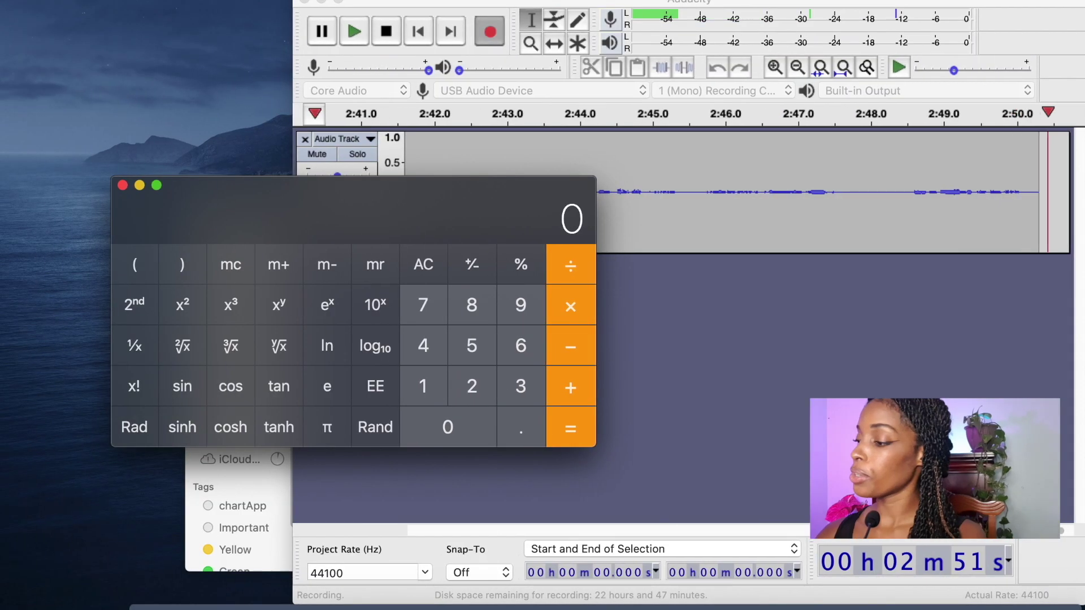
type("208.2/15.5")
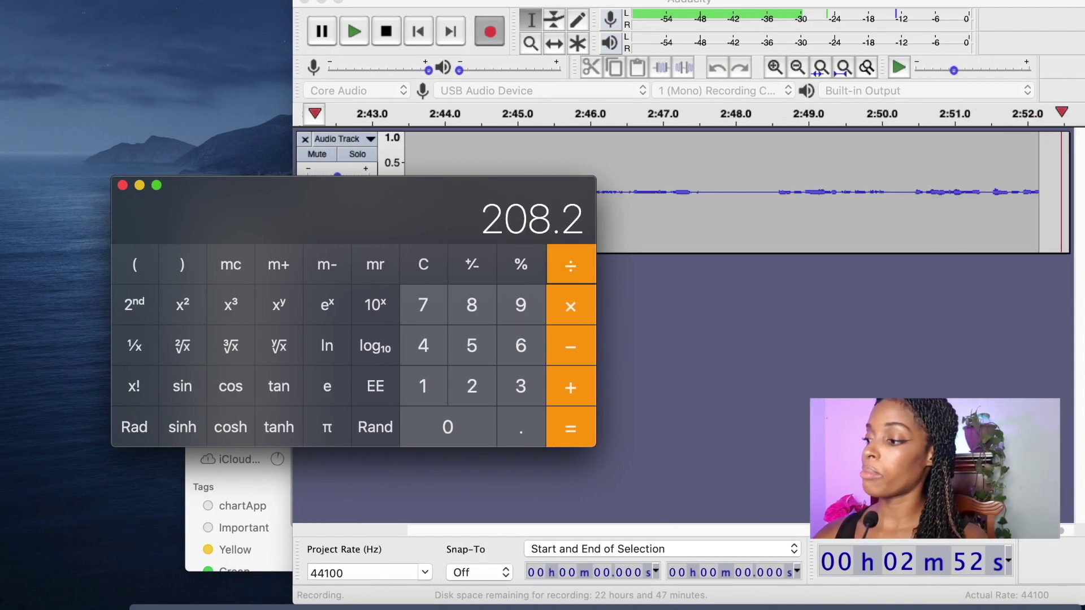
key("Return")
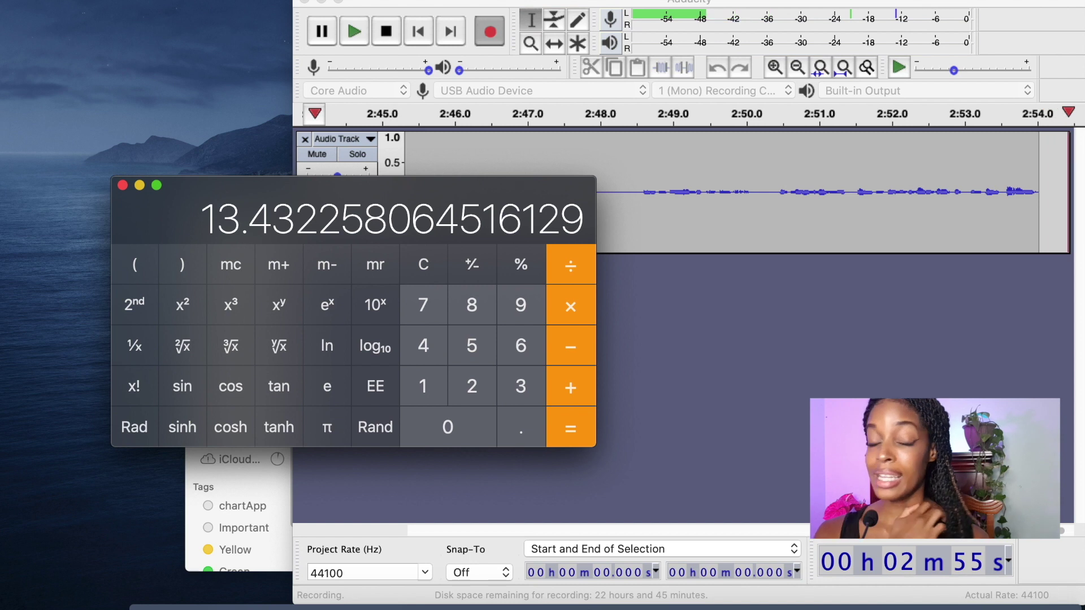
key("ctrl+Right")
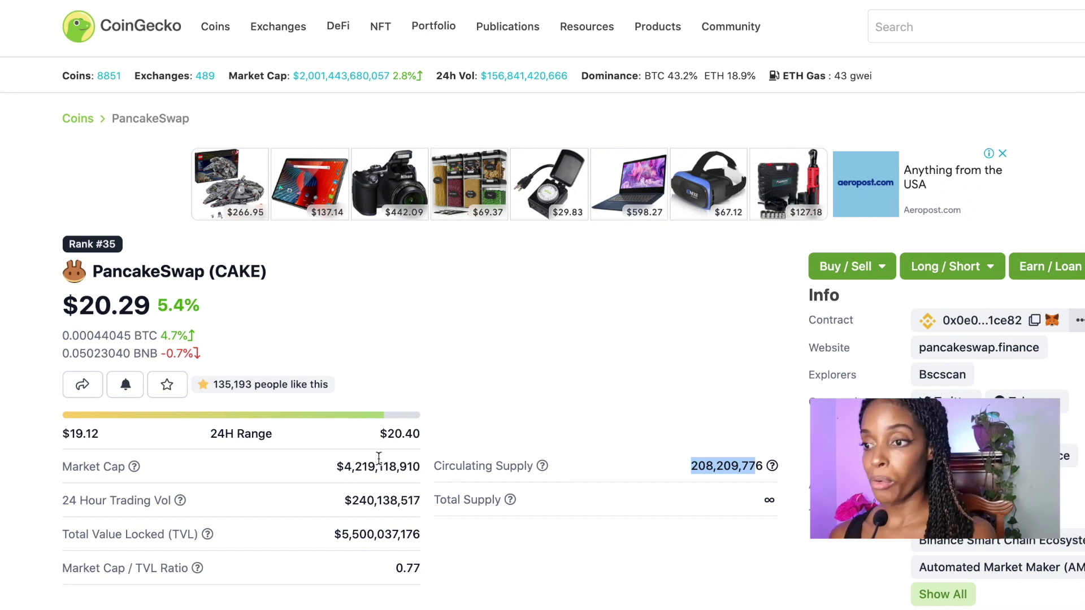
Compute 4219 / 13.43 in Calculator (about 314.15), then return to DinoSwap's CoinGecko page
key("ctrl+Left")
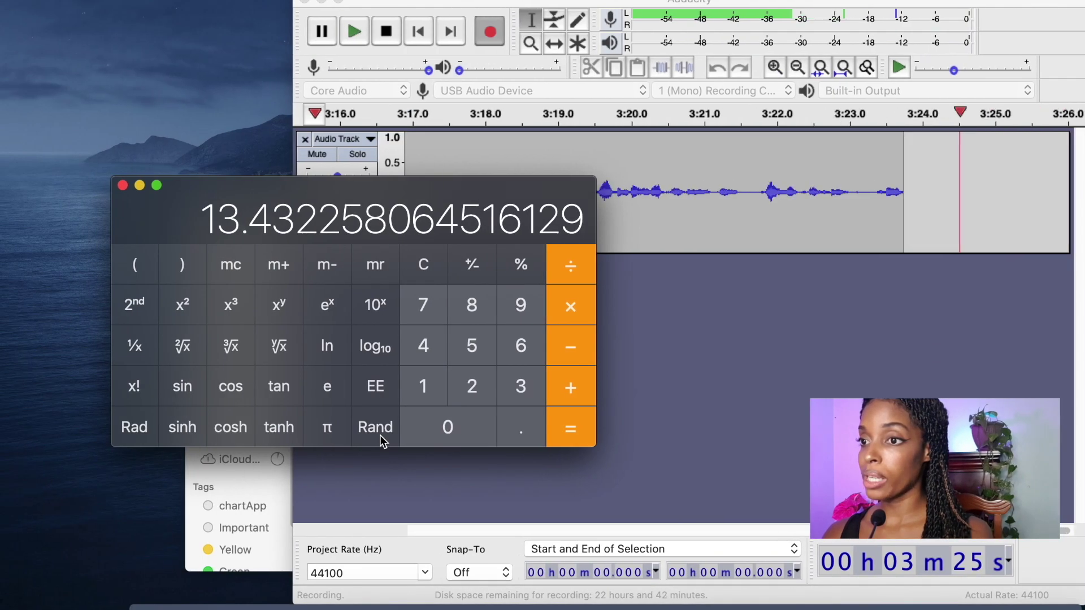
key("ctrl+Right")
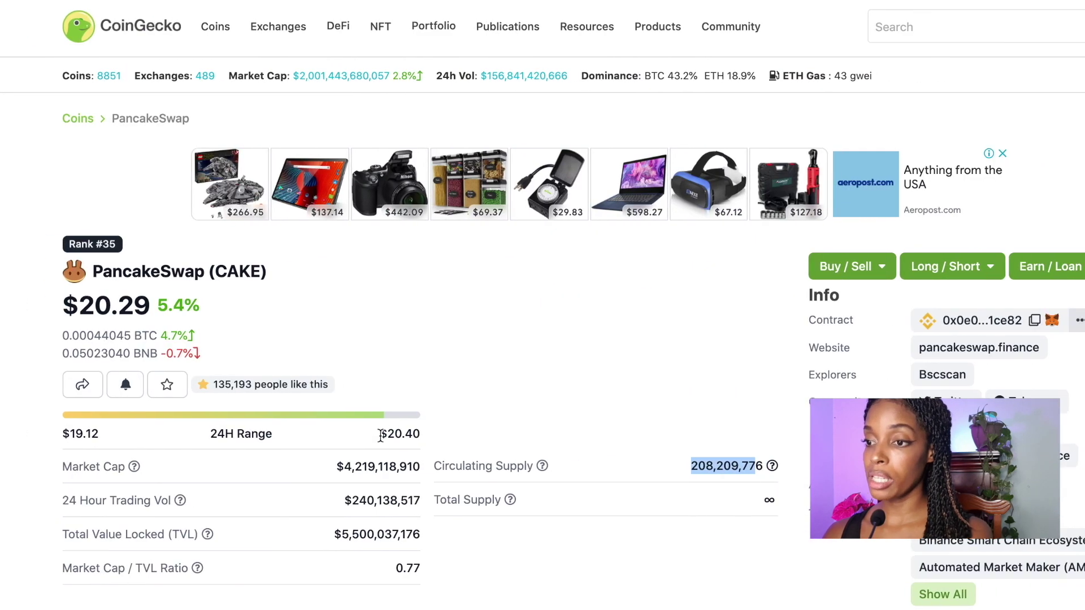
key("ctrl+Left")
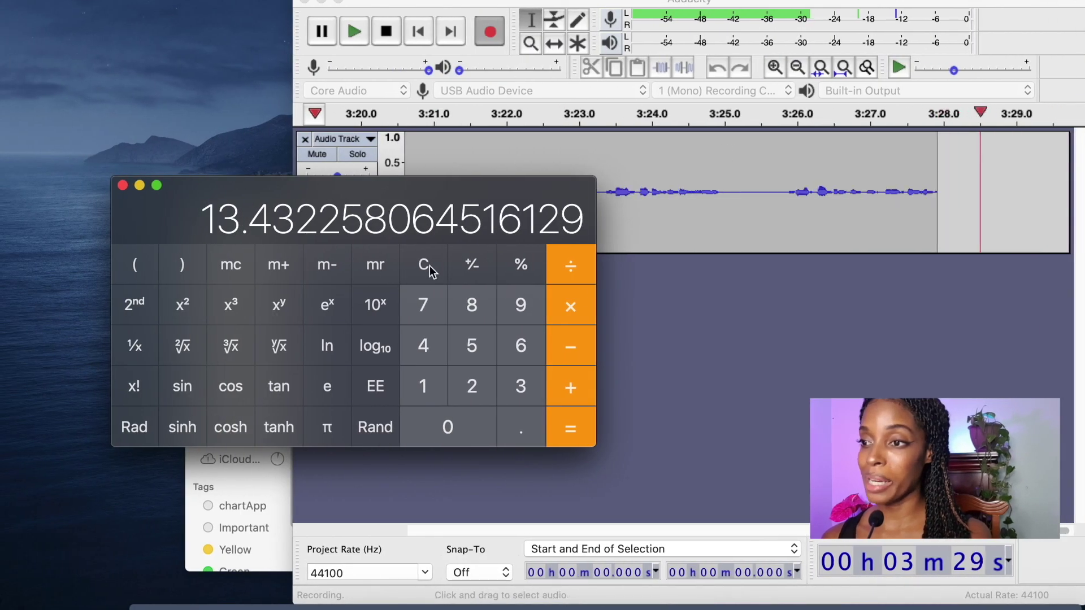
left_click(429, 264)
type("4219")
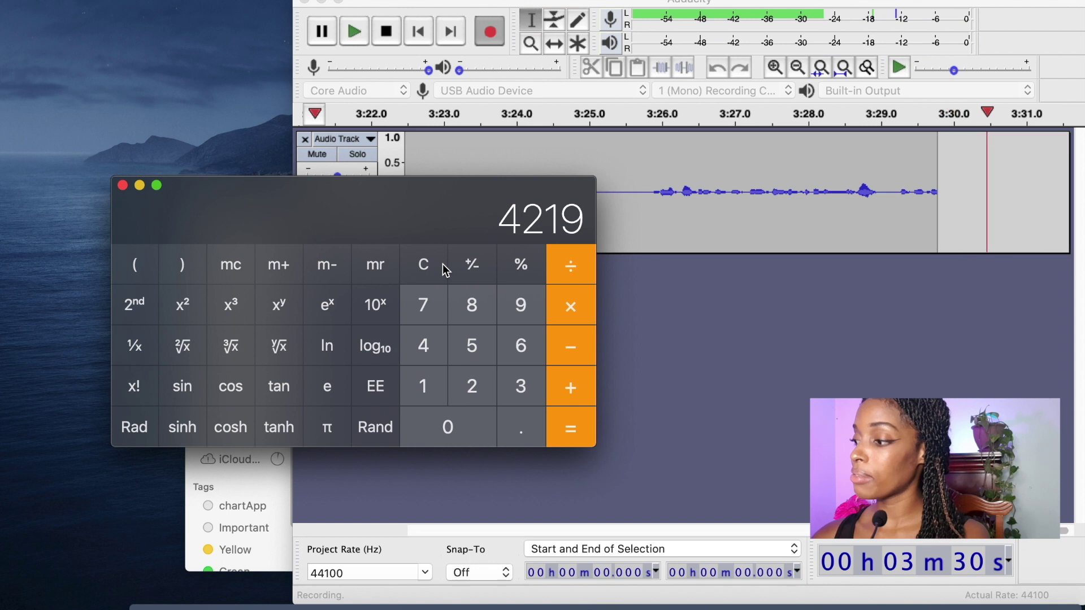
type("/13.43")
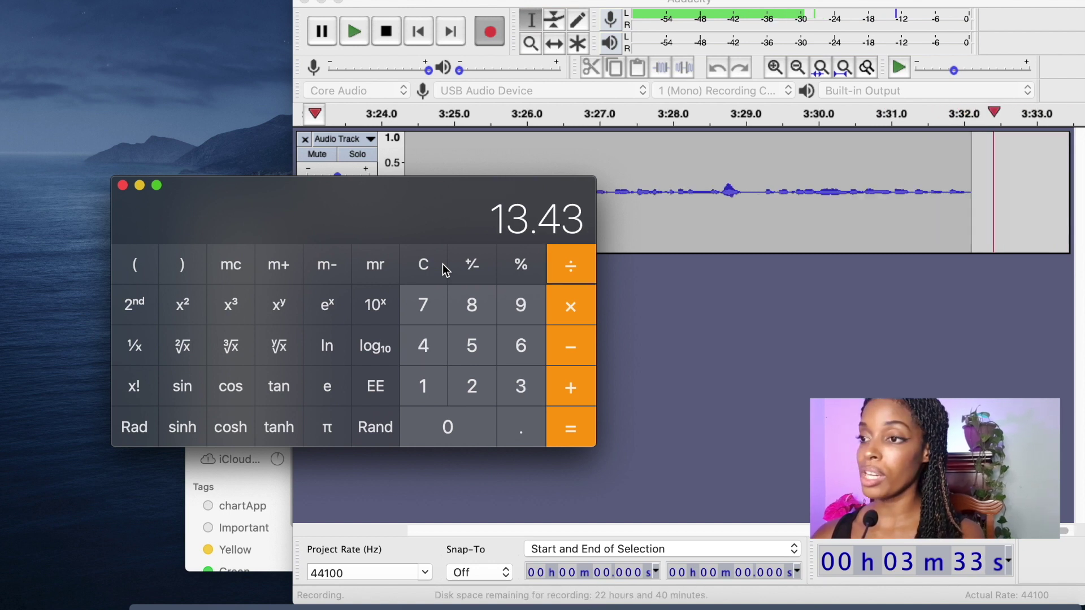
key("Return")
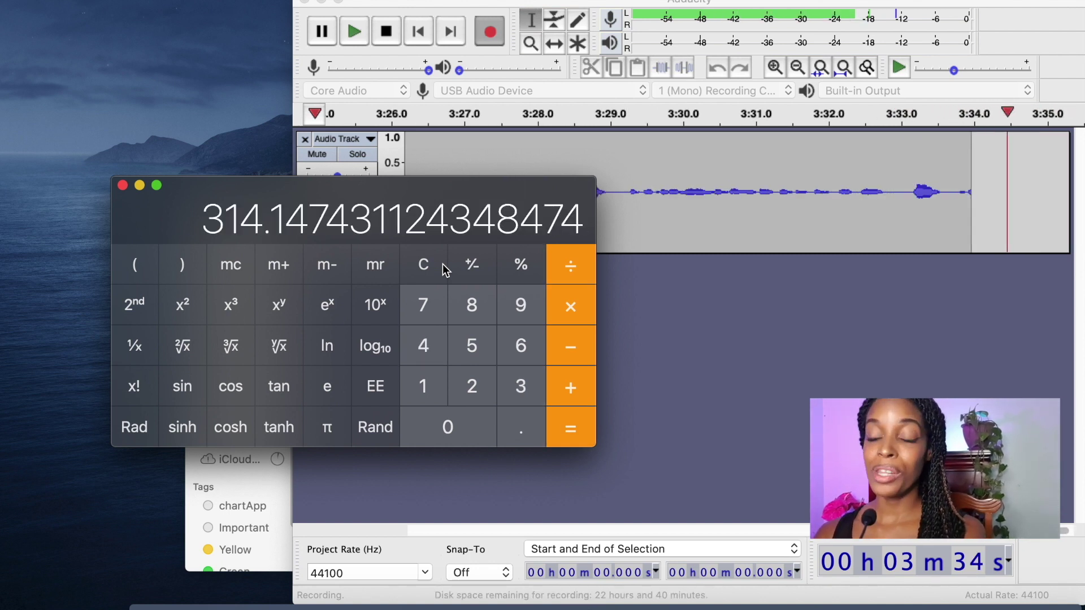
key("ctrl+Right")
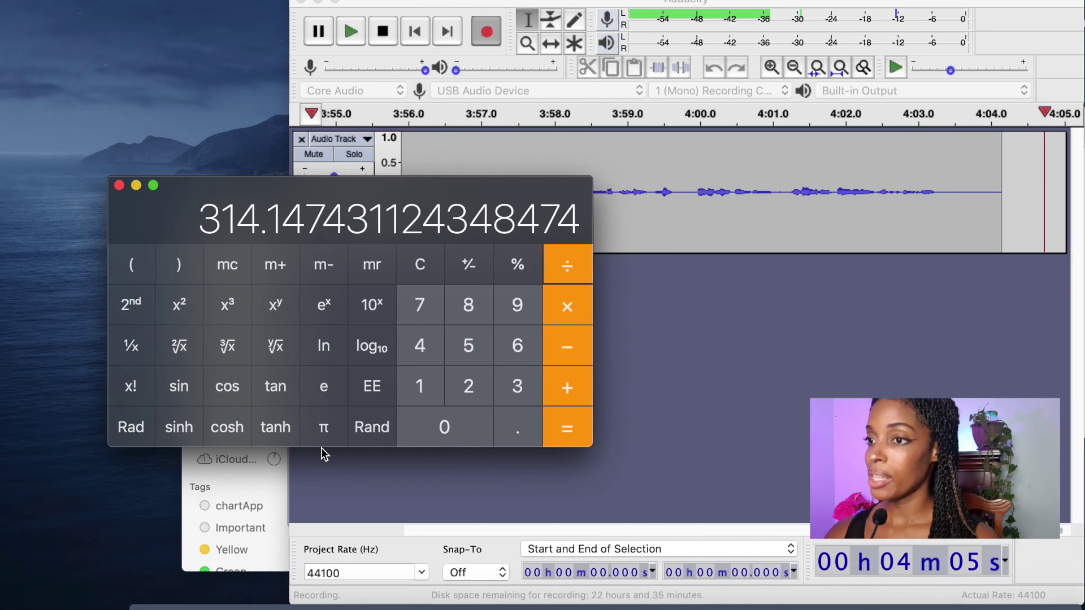
Divide 314.15 by 22, then multiply the 14.28 result by 1.42, reaching about 20.28
type("22")
key("Return")
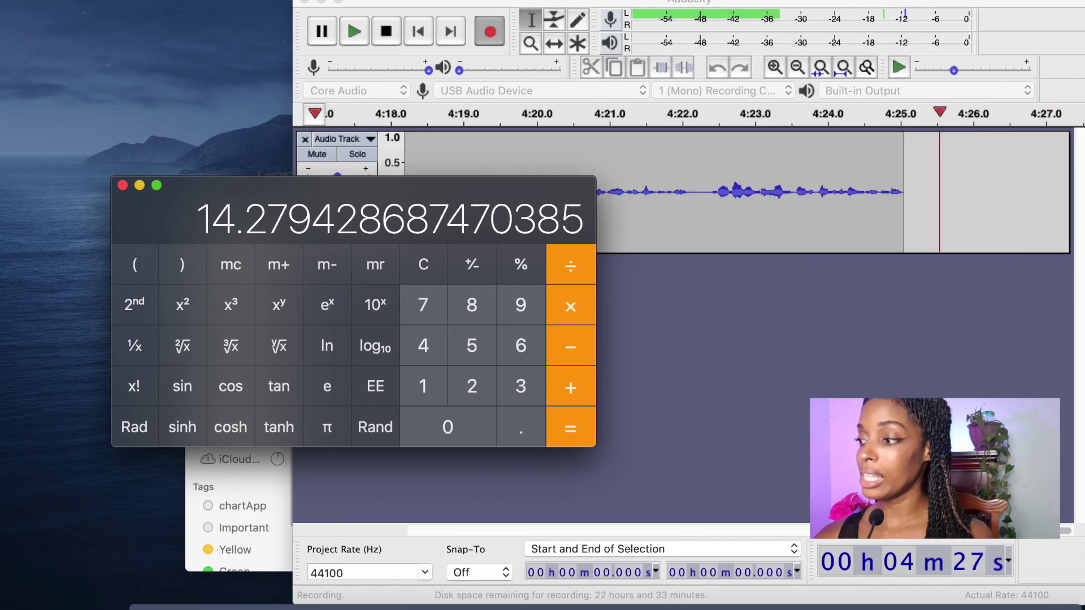
type("1.42")
key("Return")
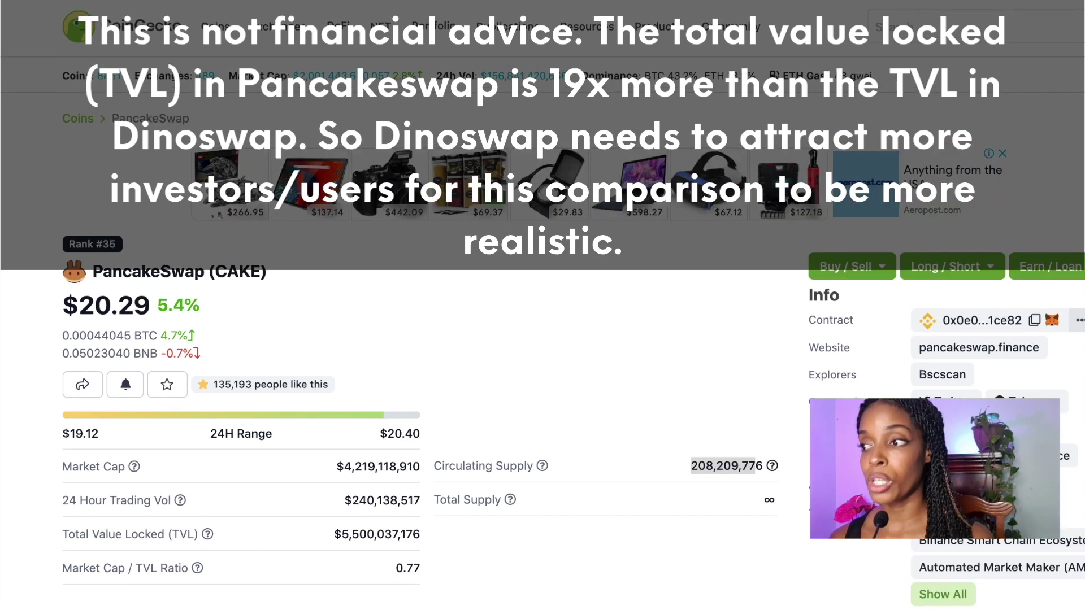
Set PancakeSwap's CAKE price chart to the 1y range and scroll through the year's history
scroll(576, 477, "down", 10)
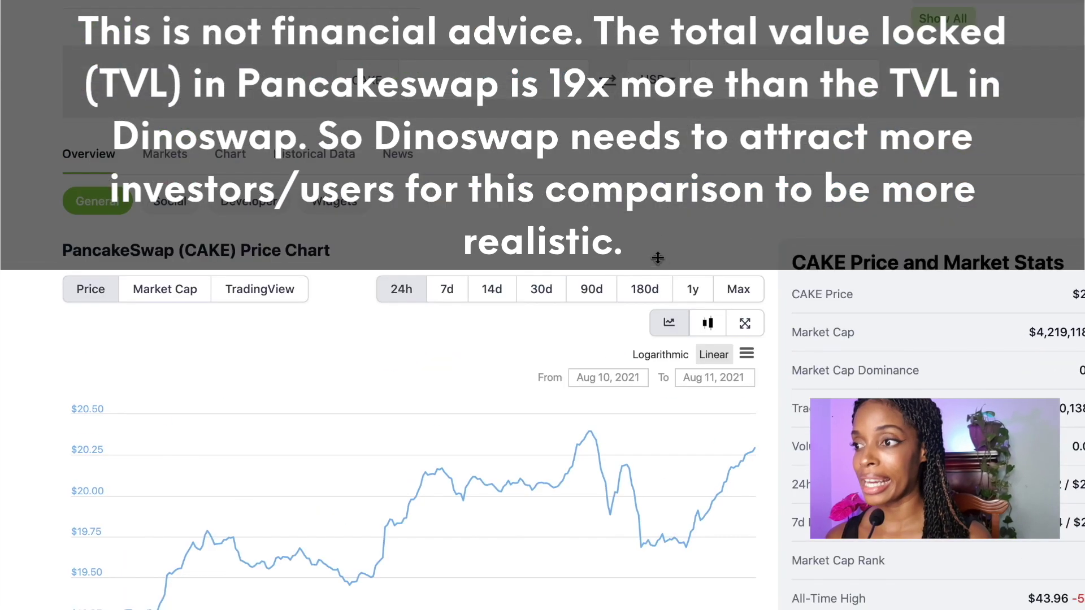
left_click(693, 289)
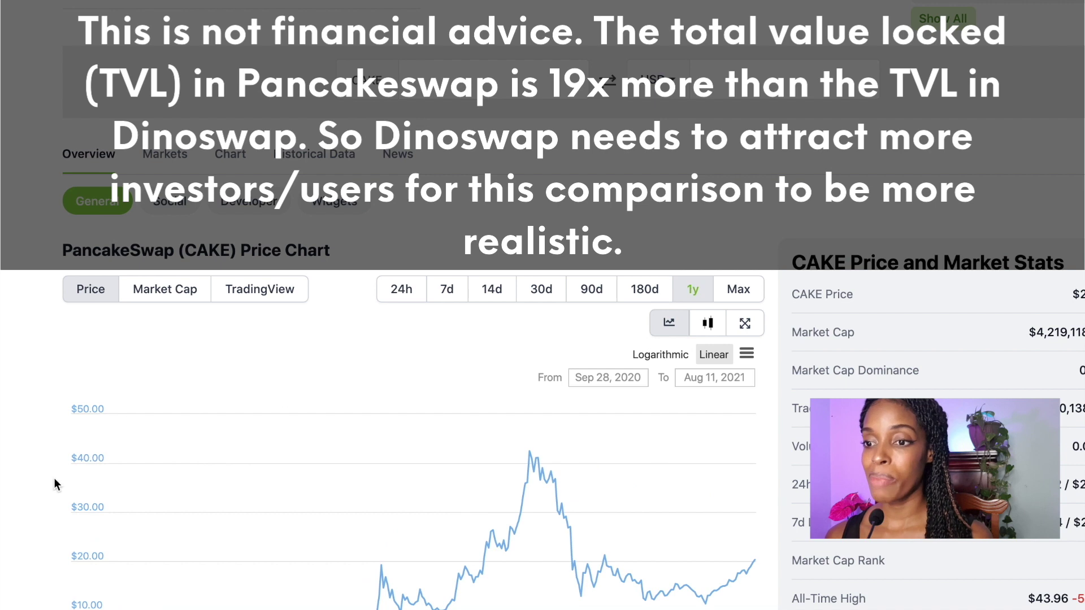
scroll(56, 469, "down", 4)
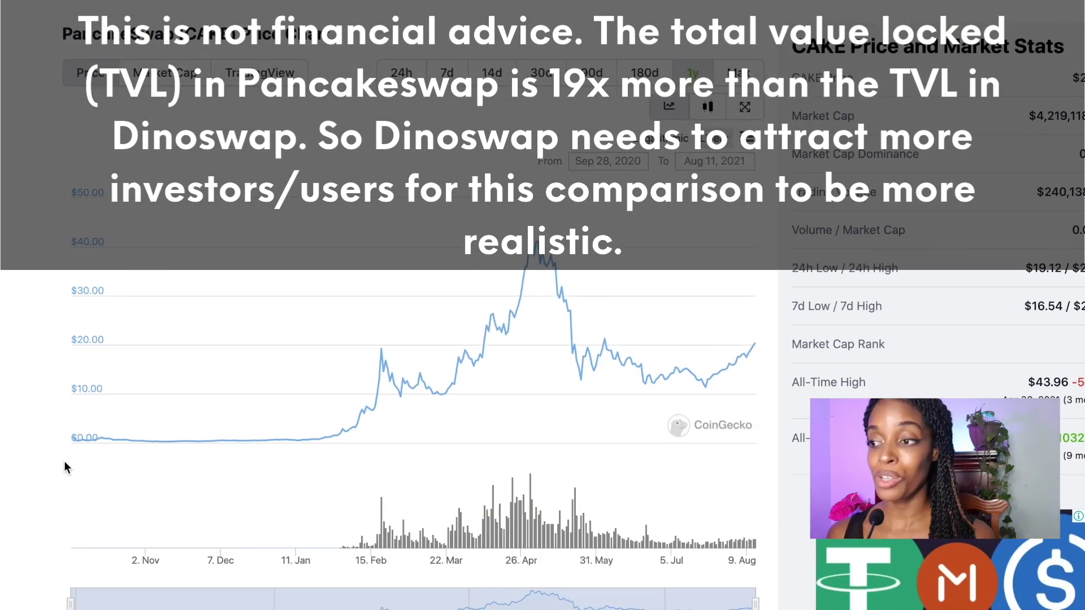
mouse_move(74, 461)
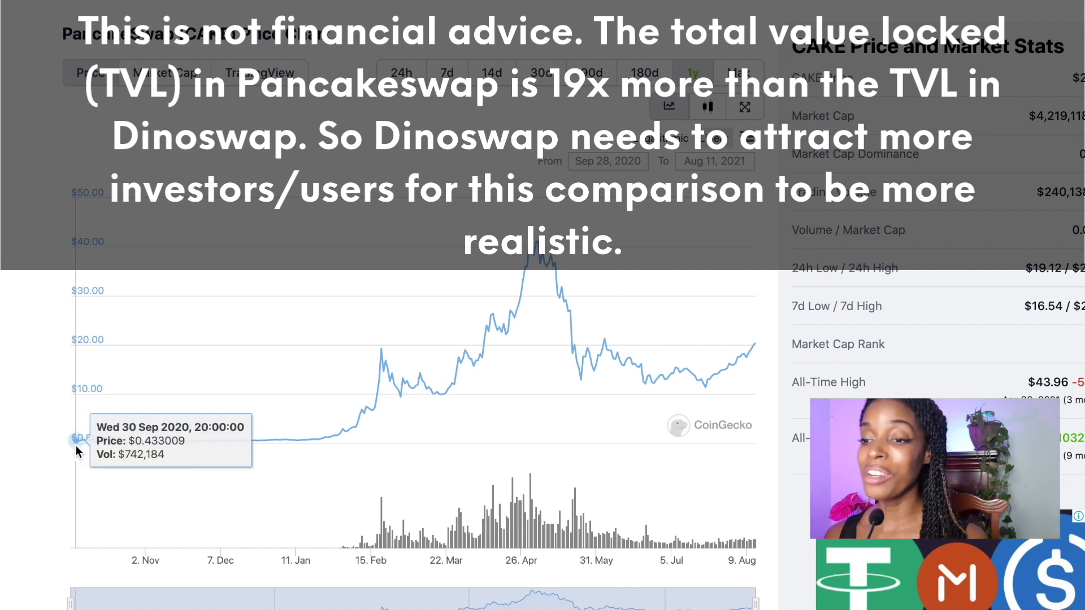
scroll(82, 429, "up", 5)
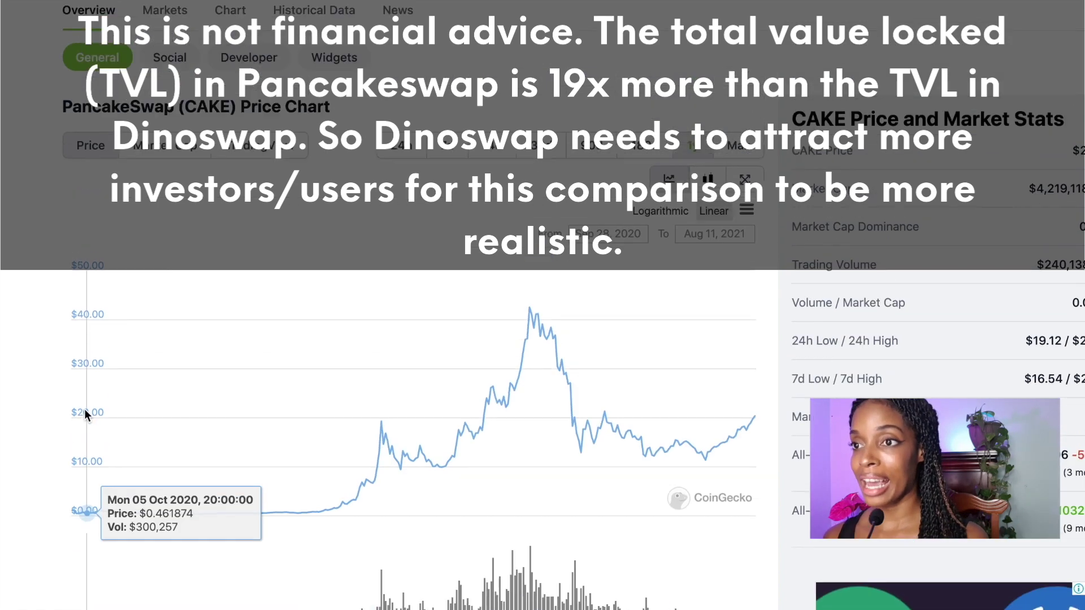
scroll(84, 416, "up", 1)
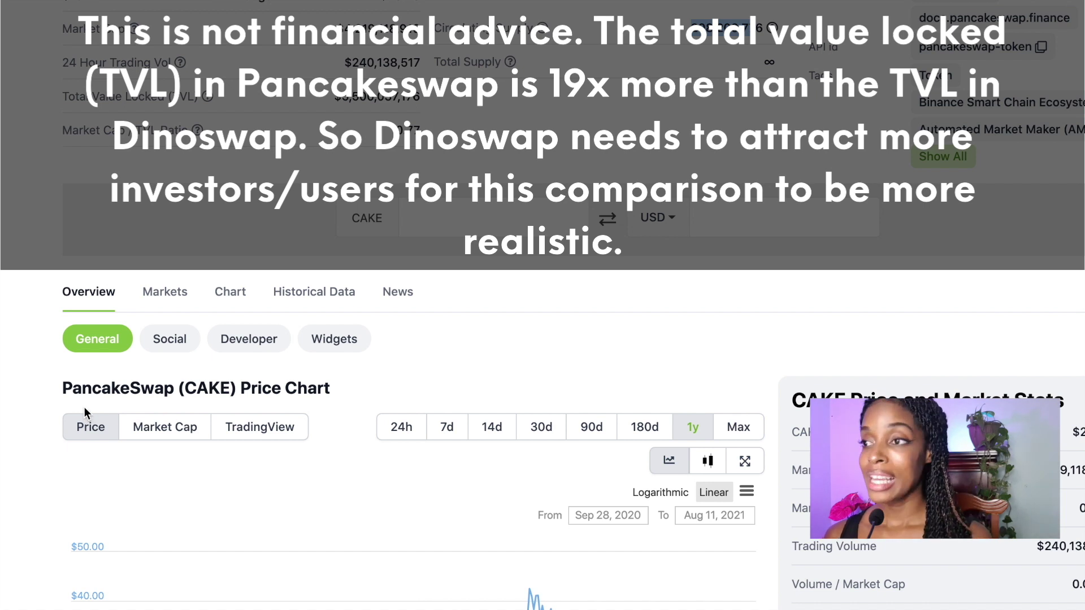
scroll(85, 412, "up", 1)
scroll(83, 411, "up", 1)
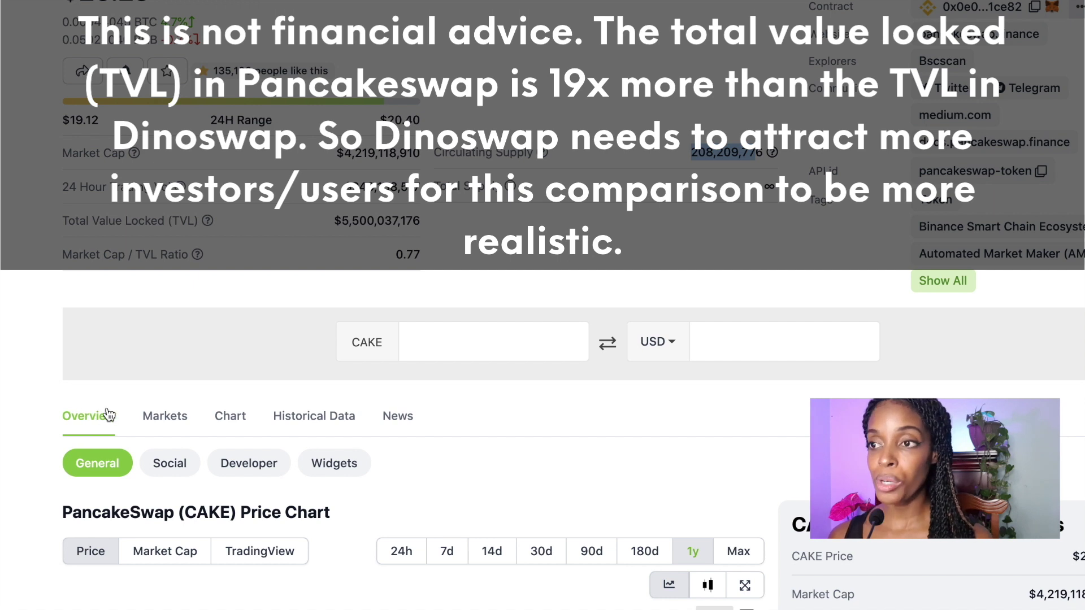
scroll(113, 409, "up", 1)
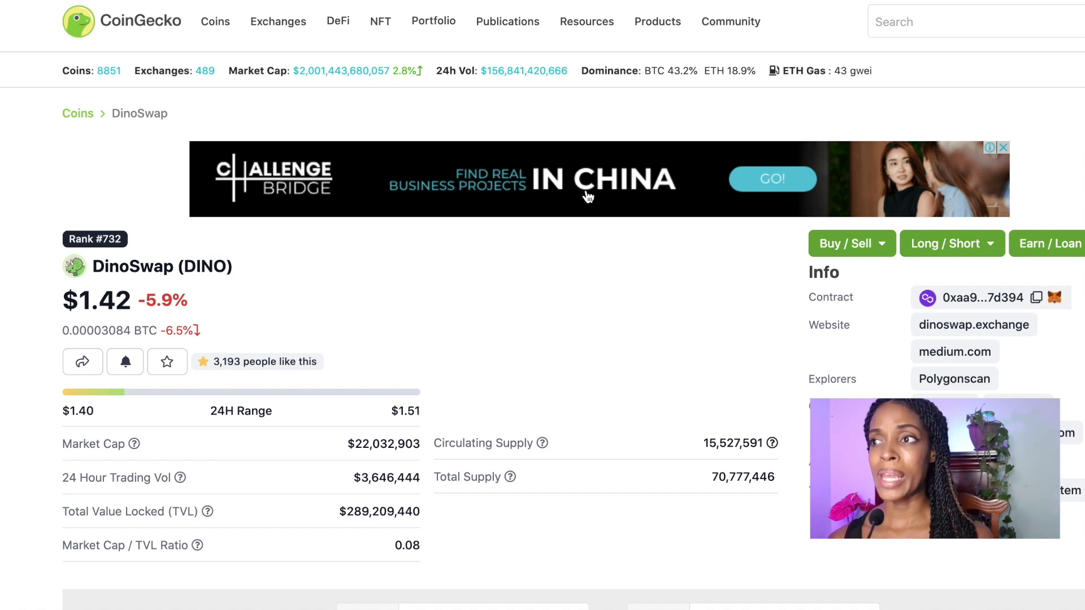
Check the =E+75 formulas behind Extra cells F2, F3 and F4 in the comparison sheet
left_click(579, 1)
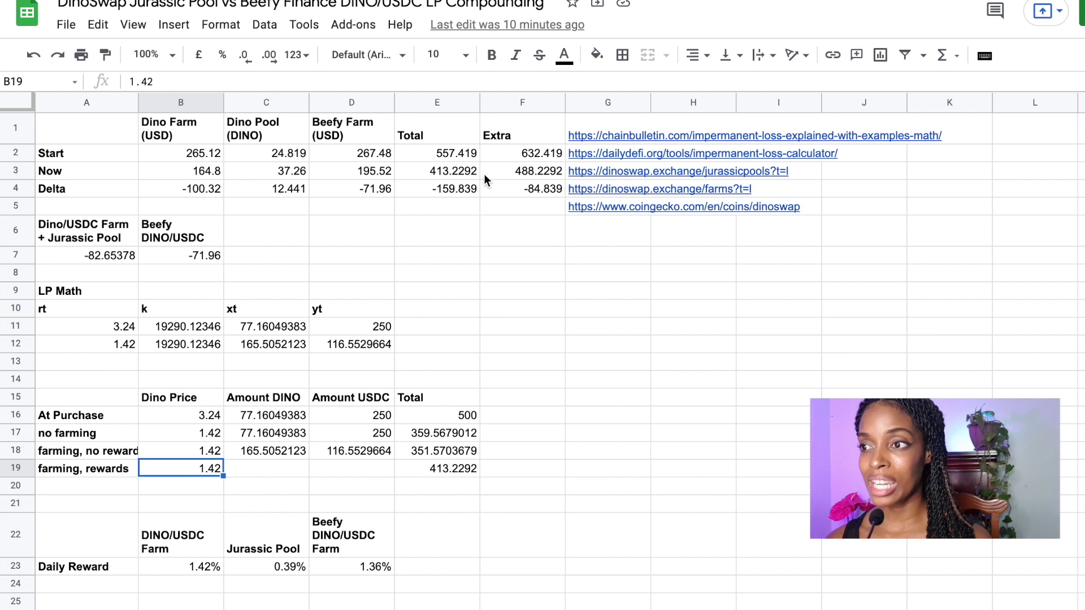
left_click(497, 179)
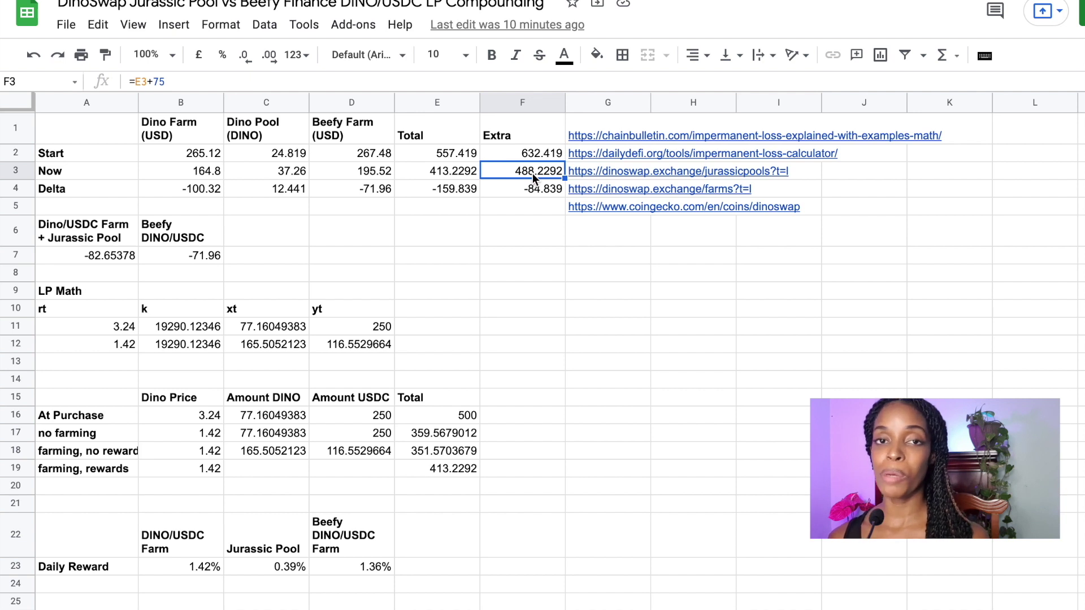
left_click(535, 155)
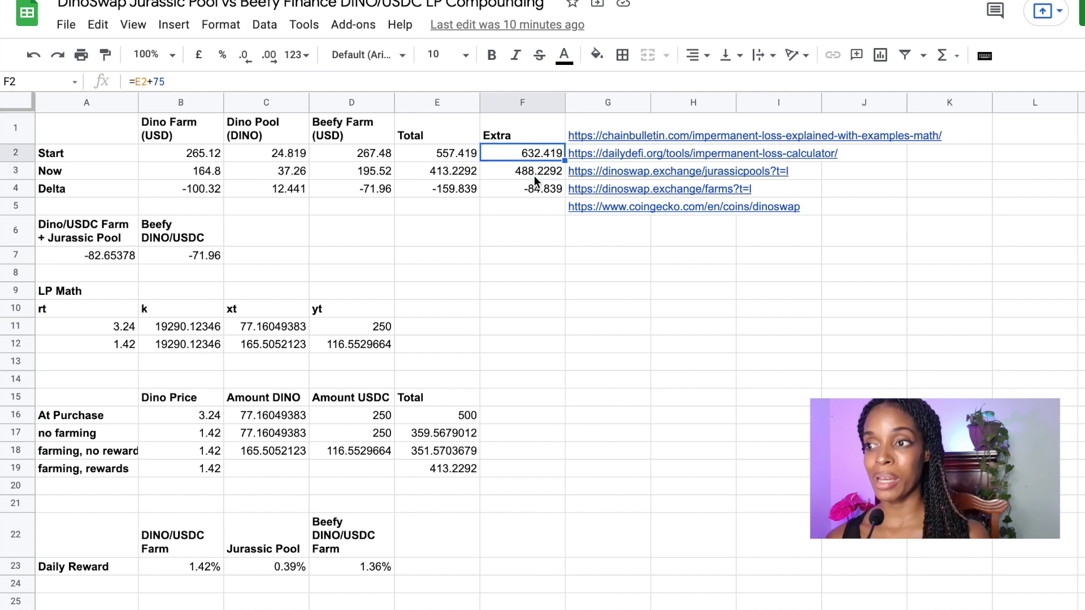
left_click(534, 175)
left_click(532, 188)
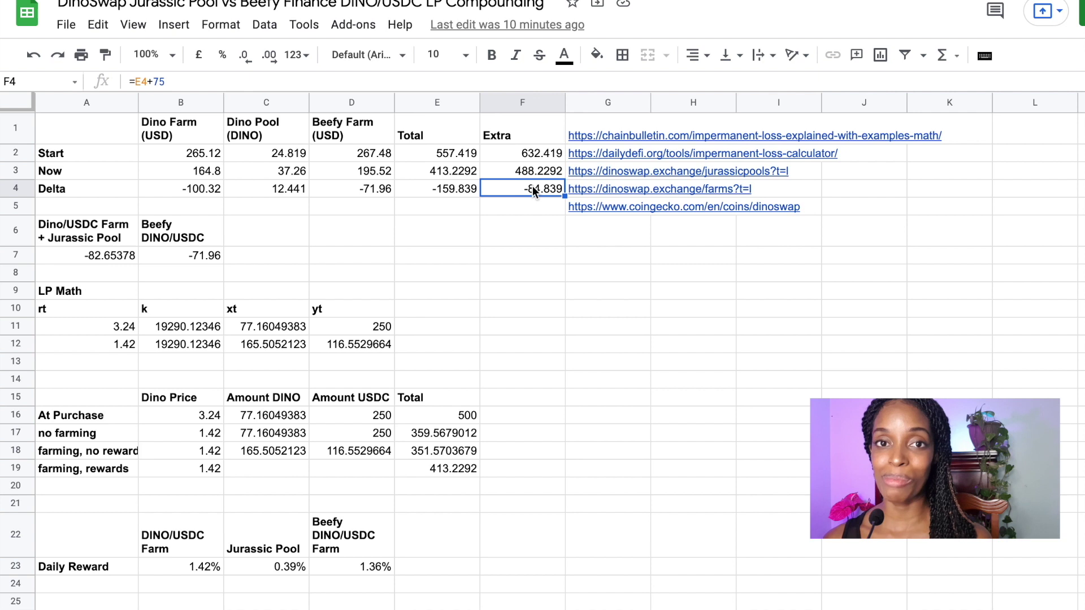